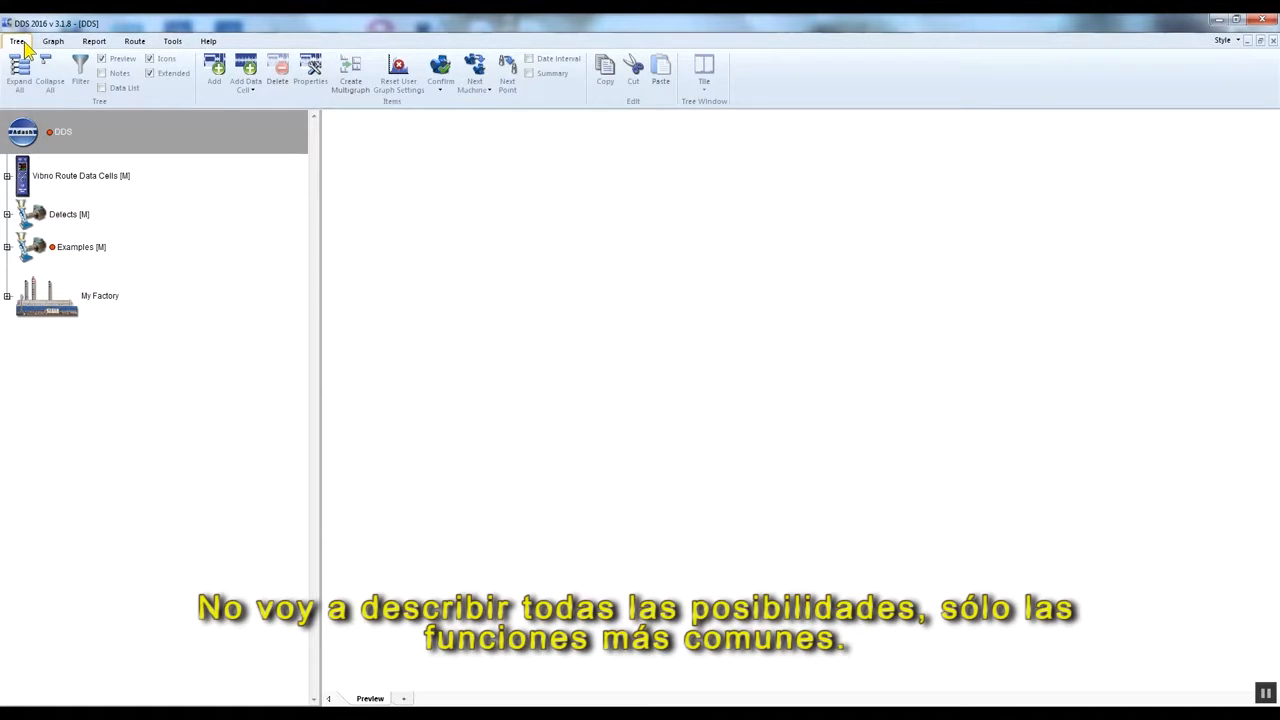
Step: Expand the Defects machine and preview the graphs of all data cells under the Unbalance measurement point
left_click(60, 44)
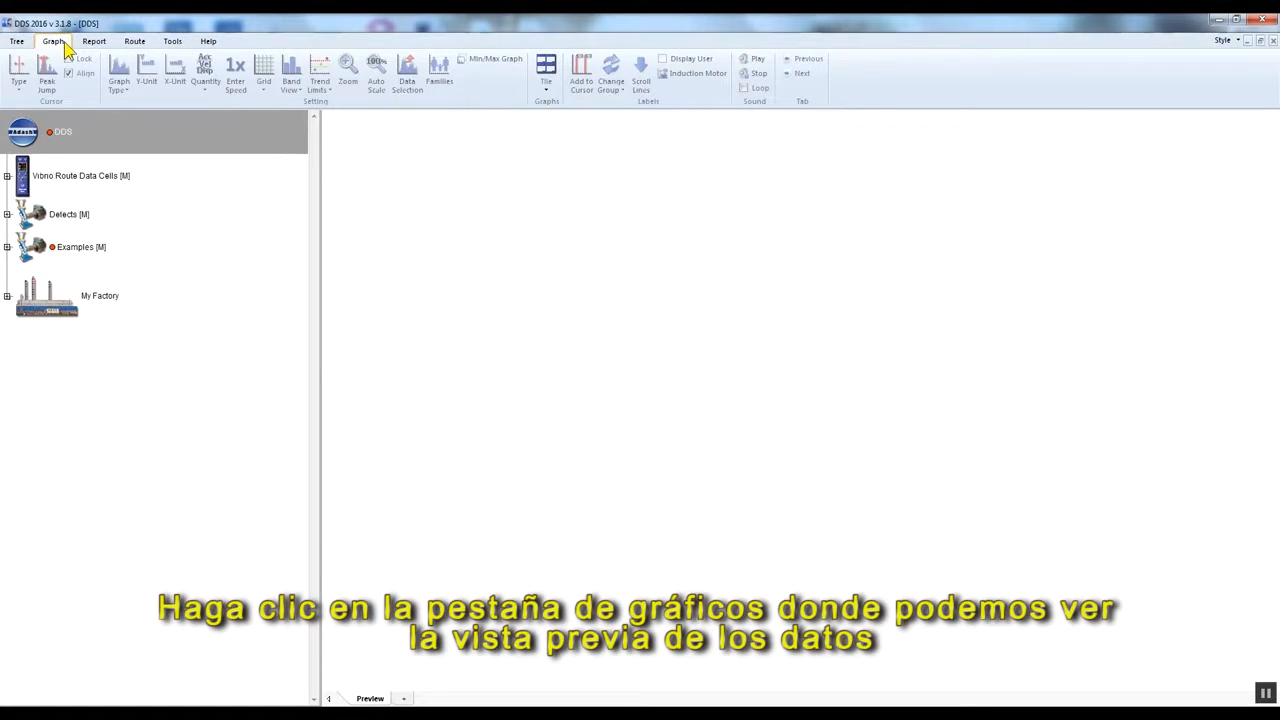
left_click(7, 215)
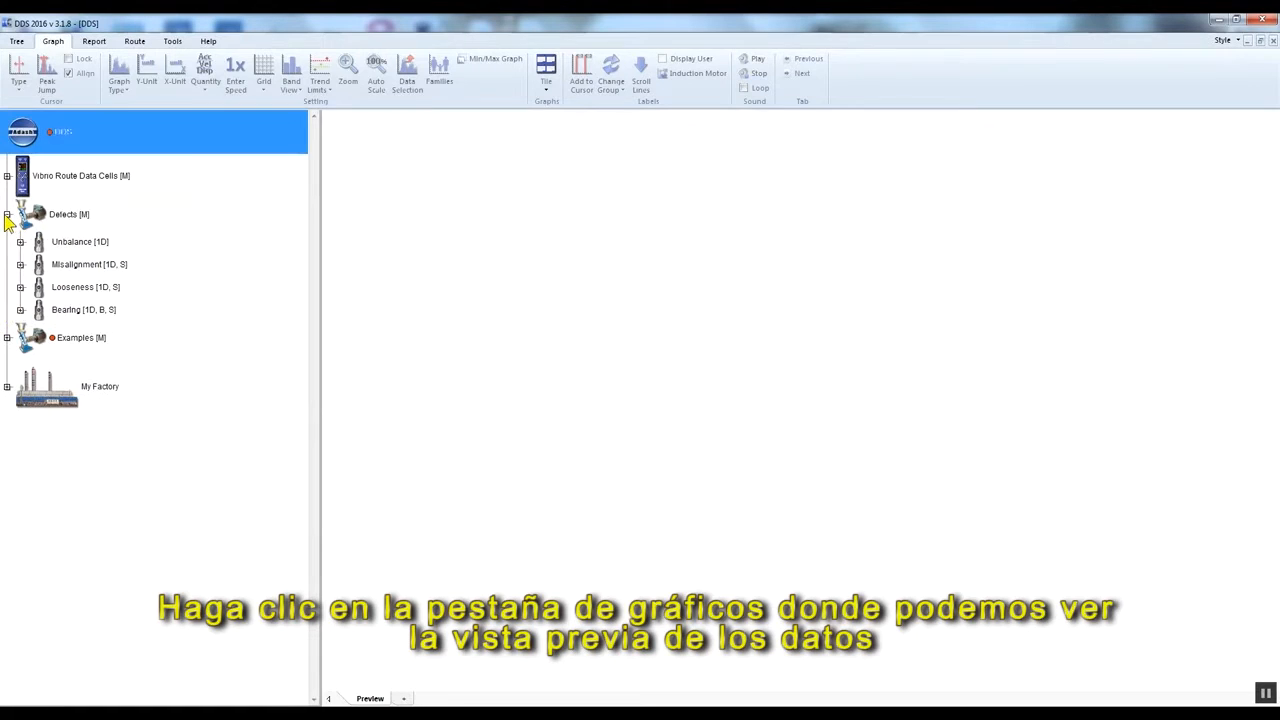
left_click(80, 244)
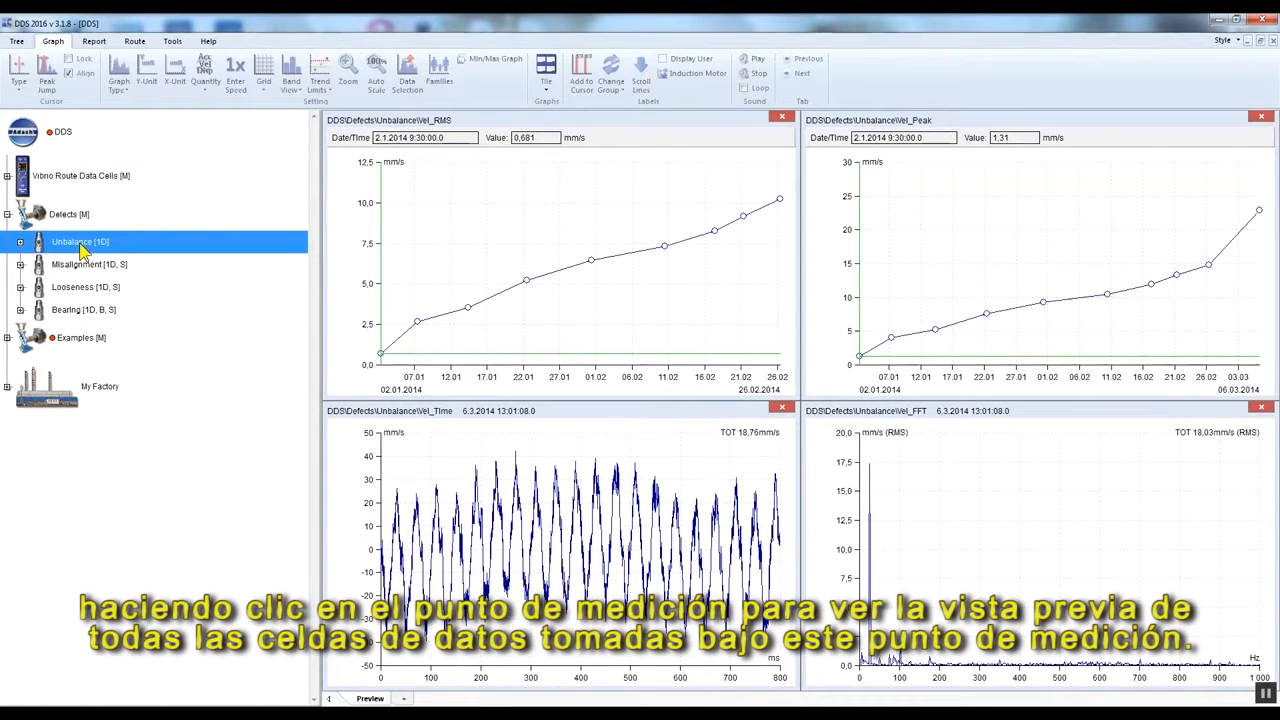
Step: Expand Unbalance and view its Vel_RMS, Vel_Peak, Vel_Time and Vel_FFT data cells one at a time
left_click(20, 242)
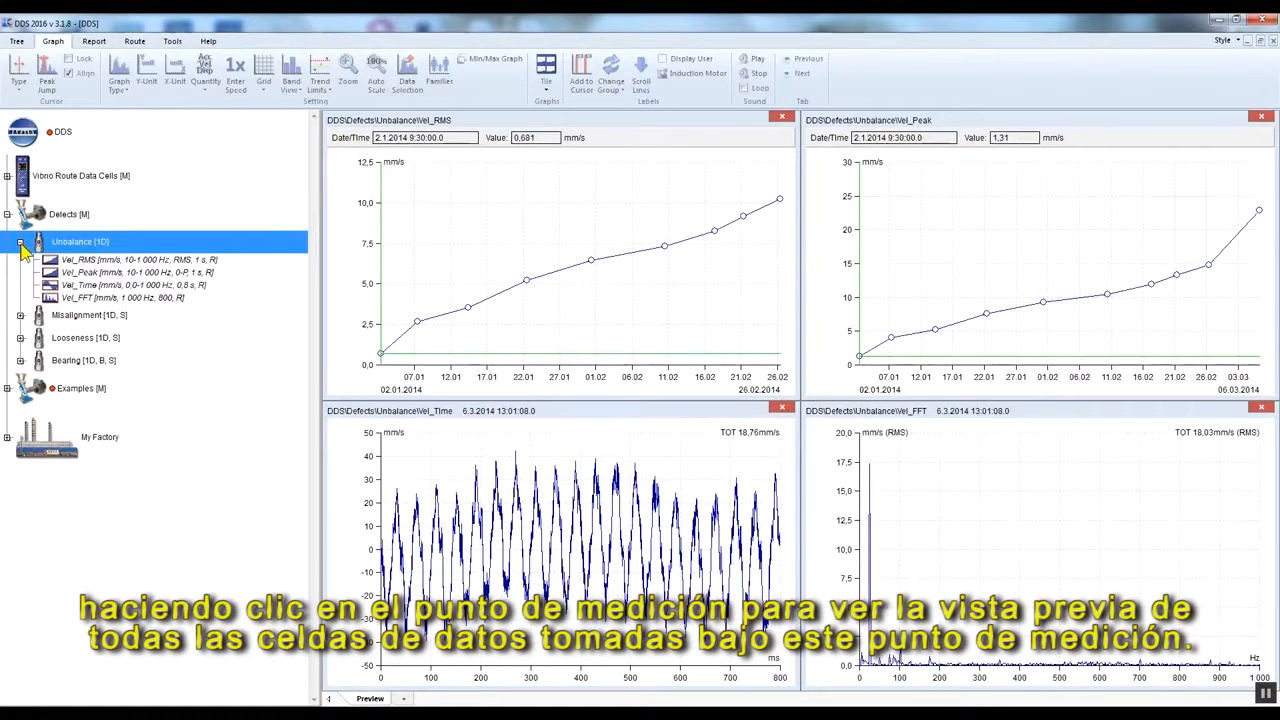
left_click(140, 261)
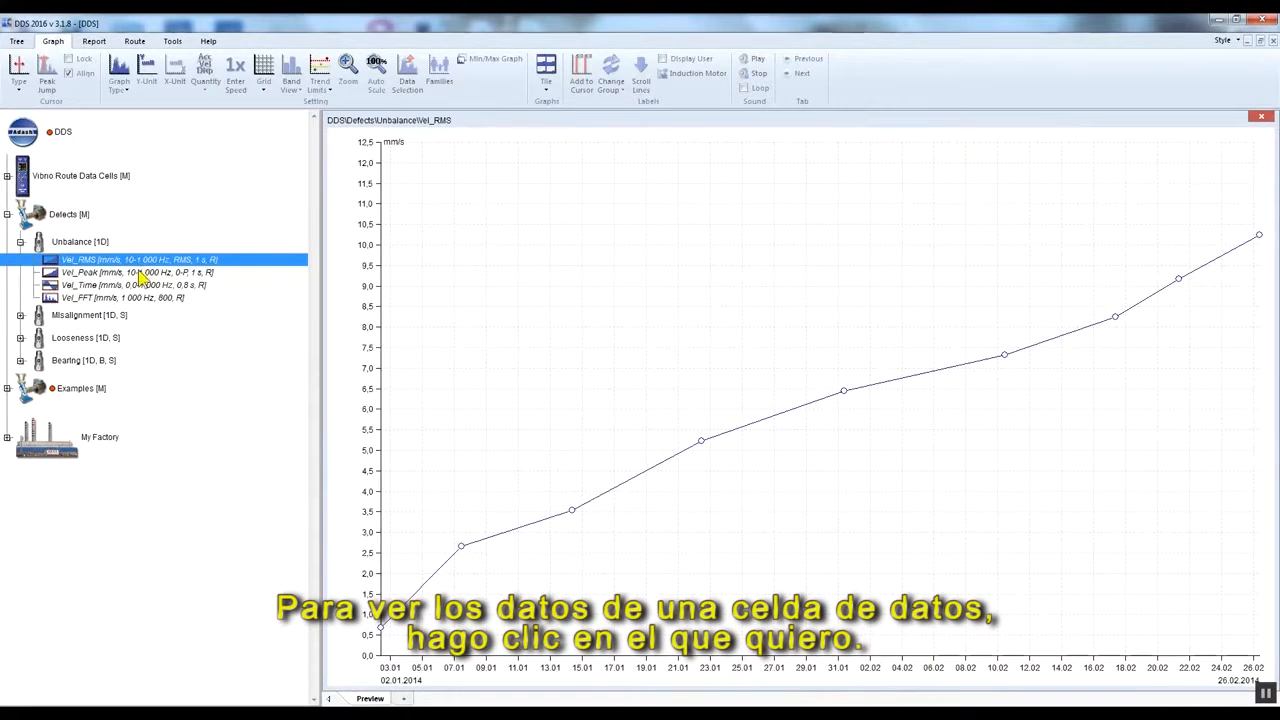
left_click(141, 274)
left_click(145, 286)
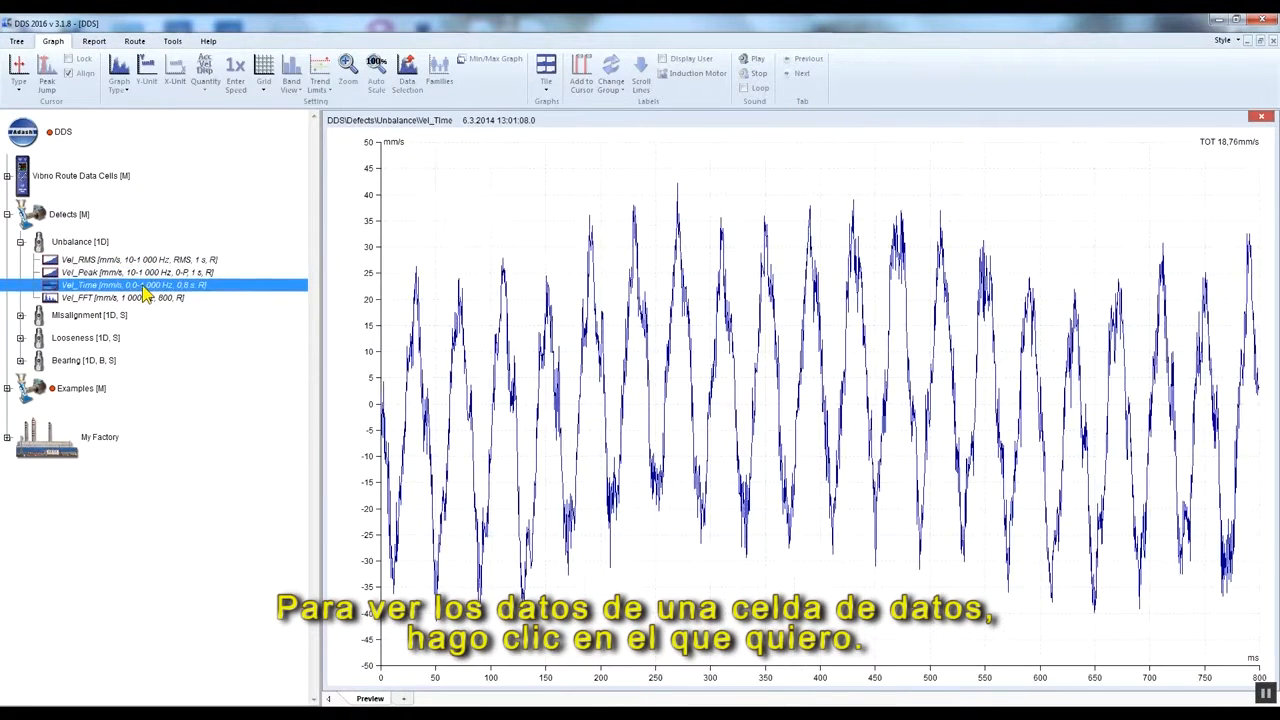
left_click(143, 298)
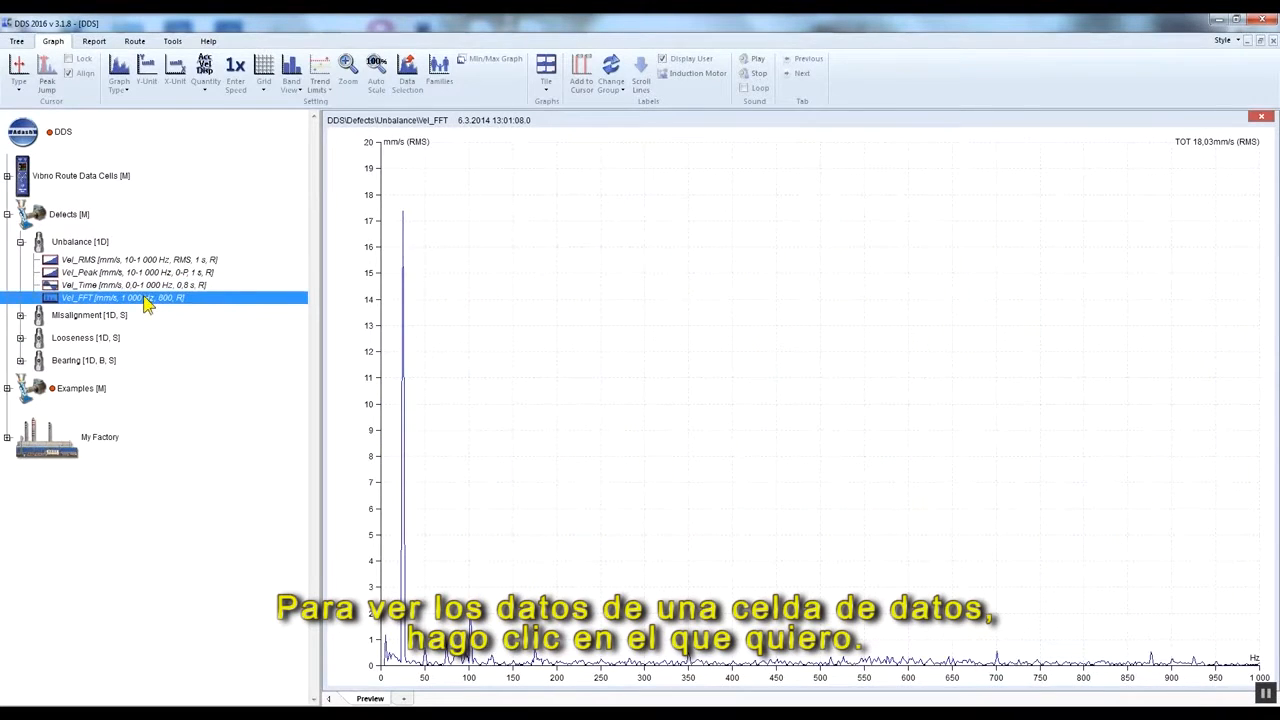
Step: Expand Misalignment and display its Vel_FFT and Vel_RMS graphs together with the Vel_FFT and Vel_RMS graphs of Unbalance
left_click(20, 315)
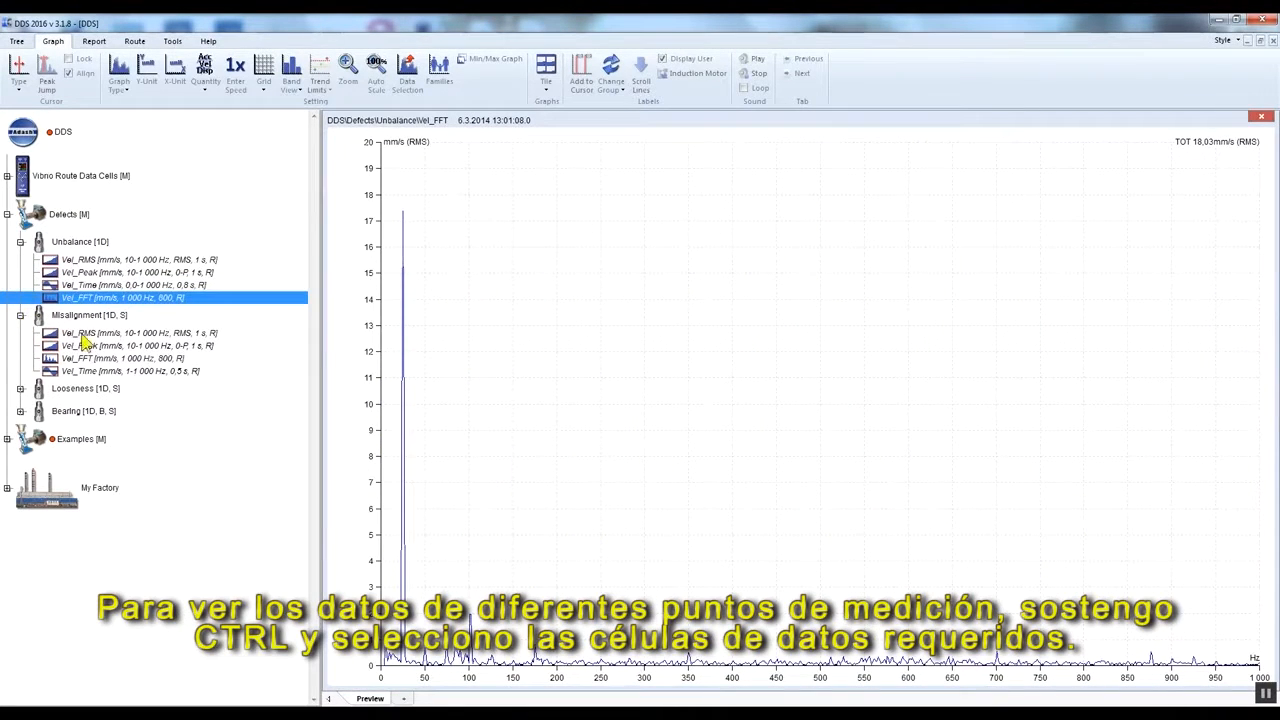
left_click(110, 358, "ctrl")
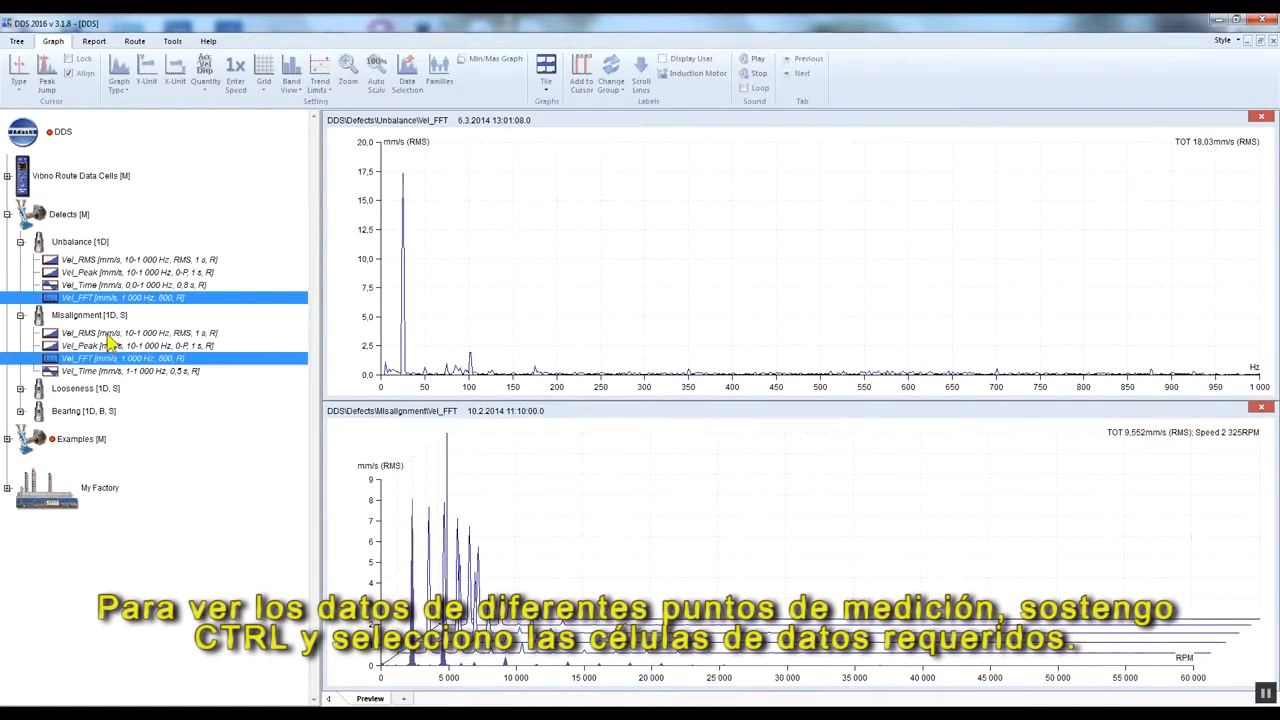
left_click(112, 333, "ctrl")
left_click(117, 264, "ctrl")
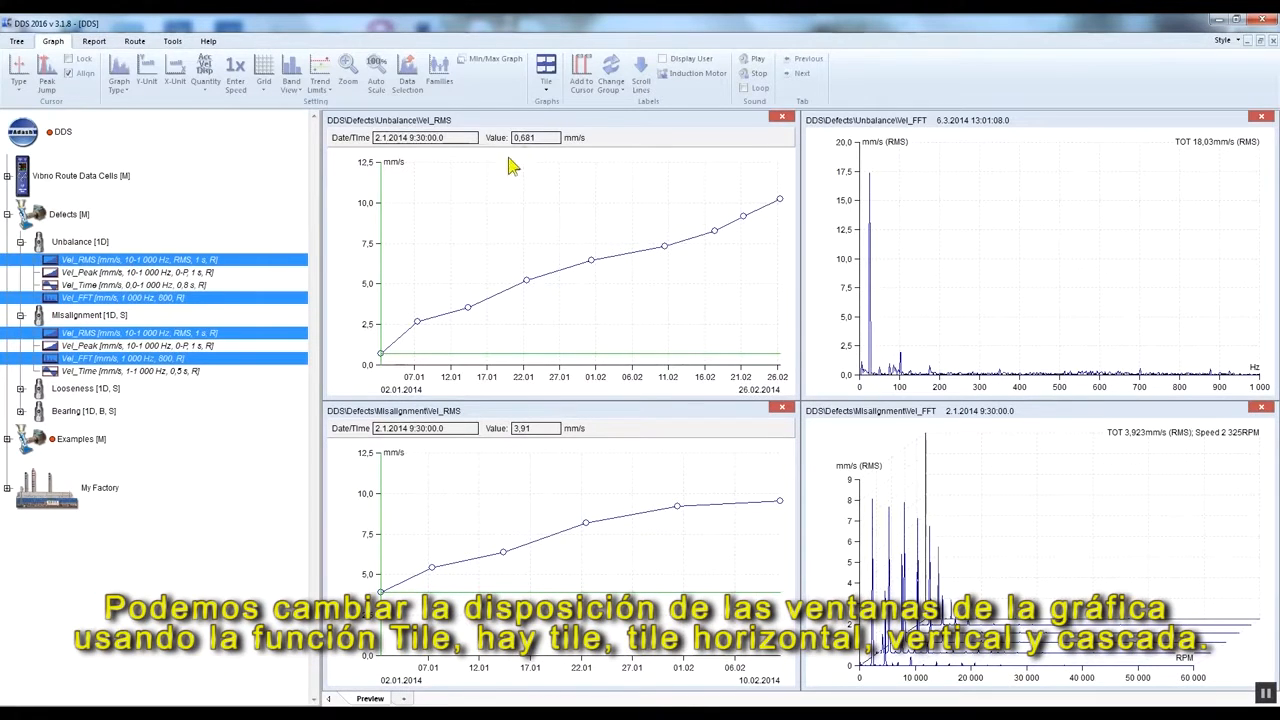
Step: Arrange the four graph windows with Tile Horizontal, Tile Vertical and finally Cascade
left_click(550, 86)
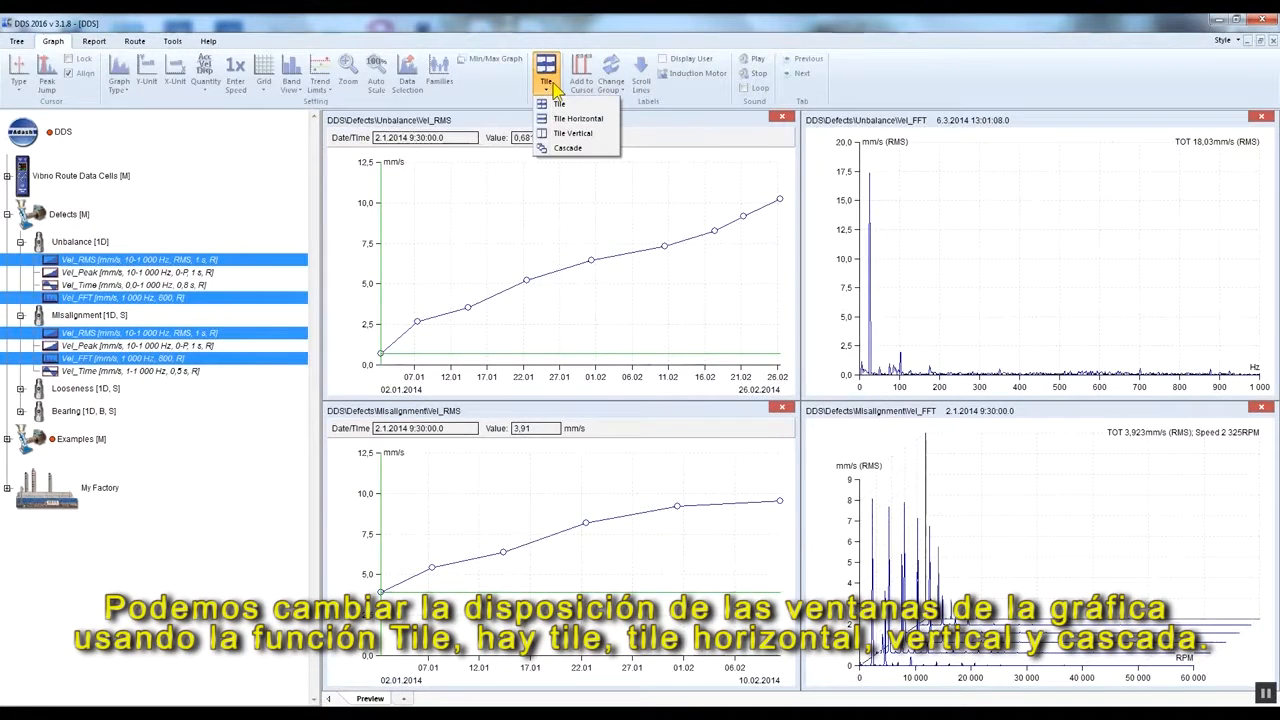
left_click(603, 119)
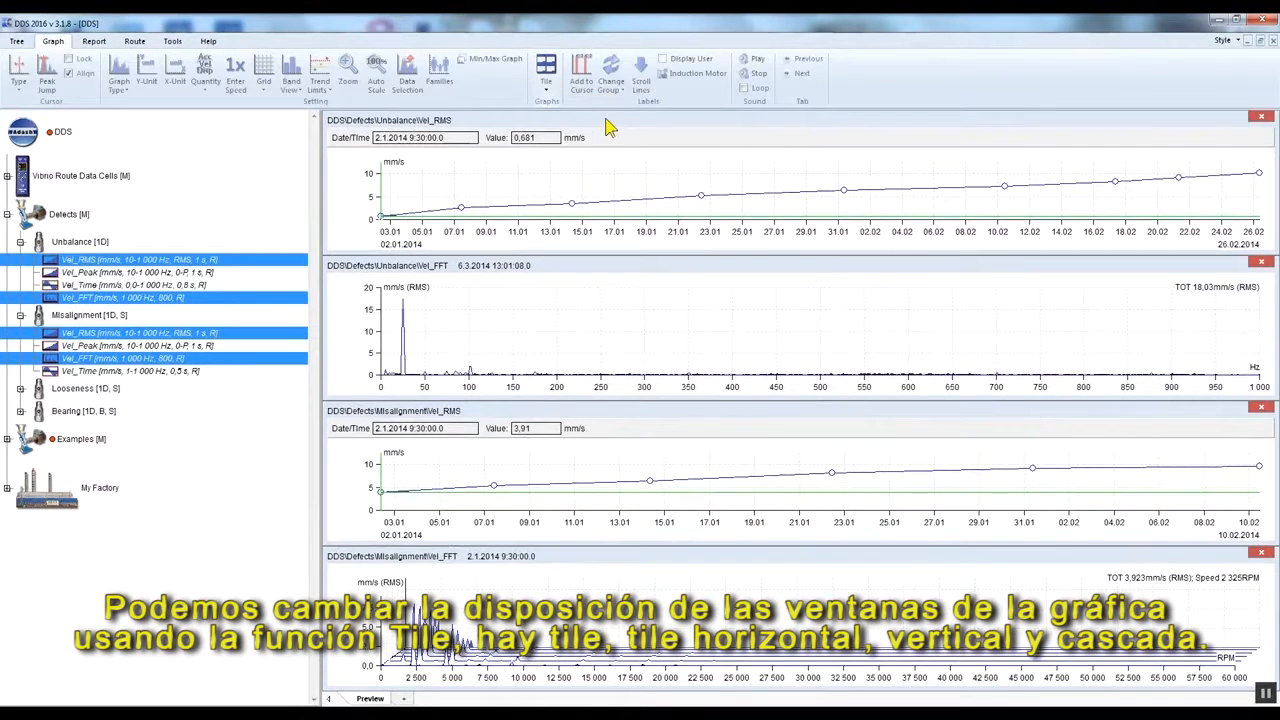
left_click(551, 82)
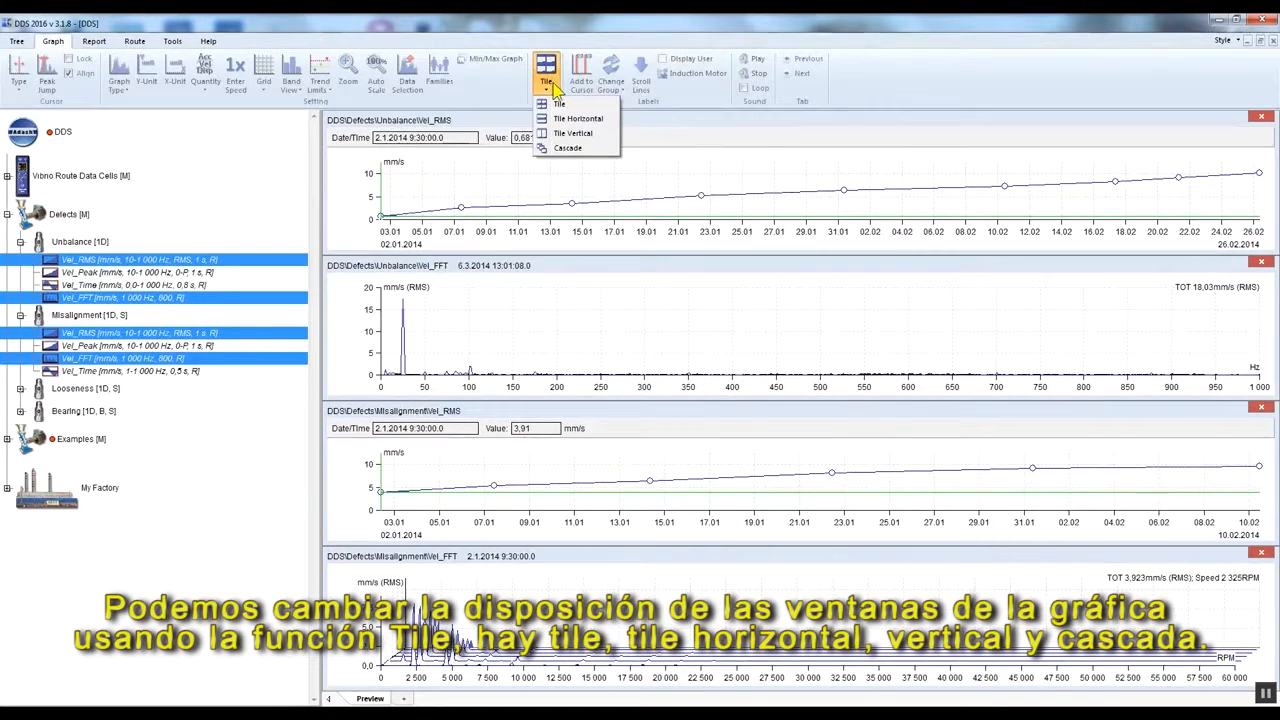
left_click(600, 135)
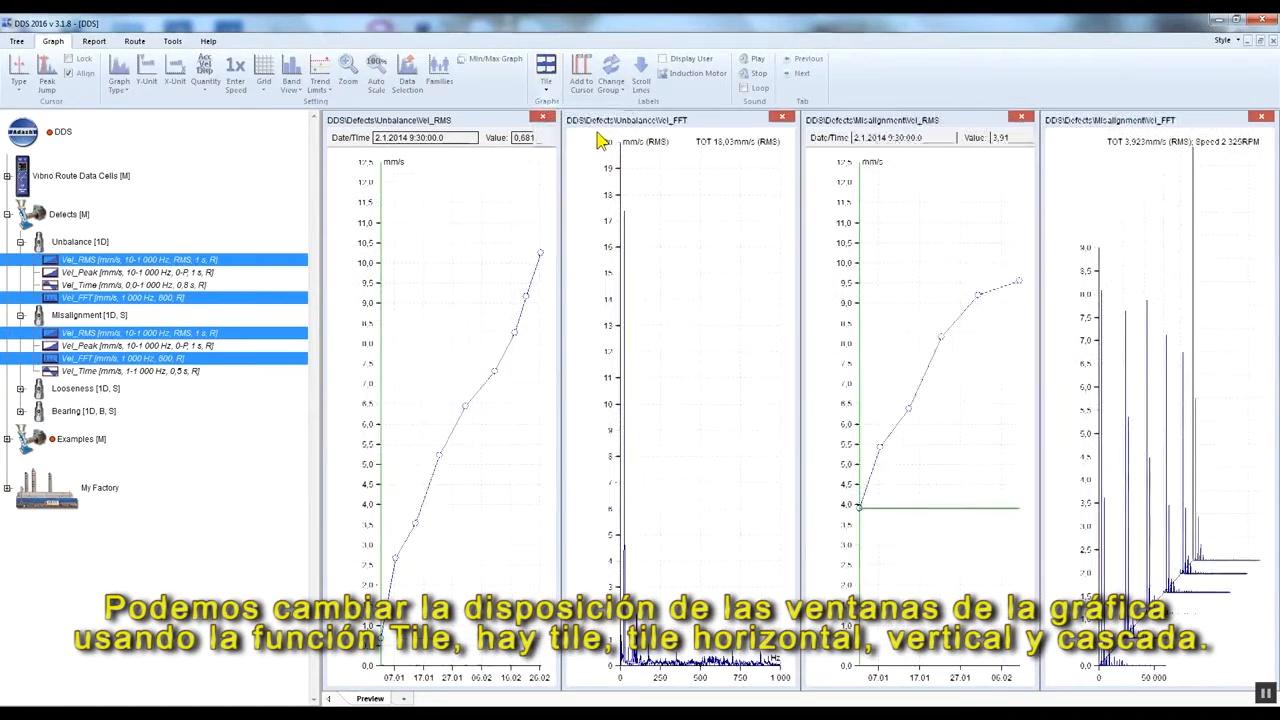
left_click(548, 80)
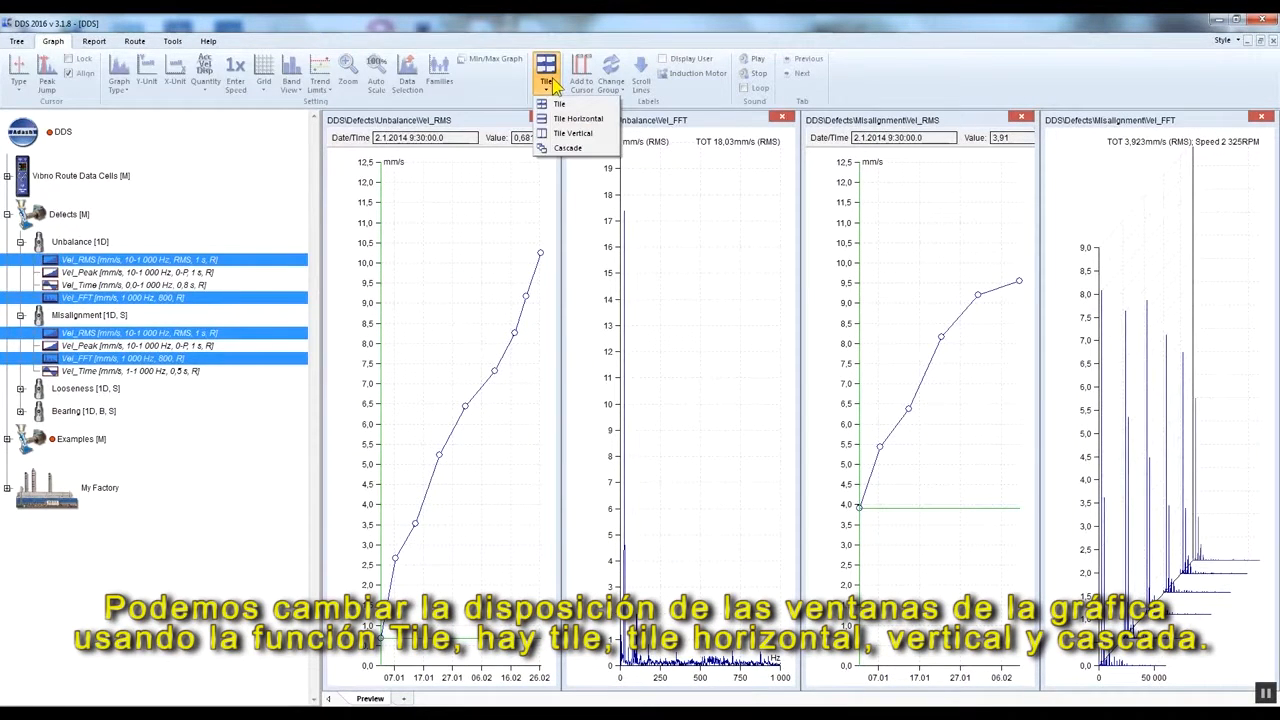
left_click(568, 148)
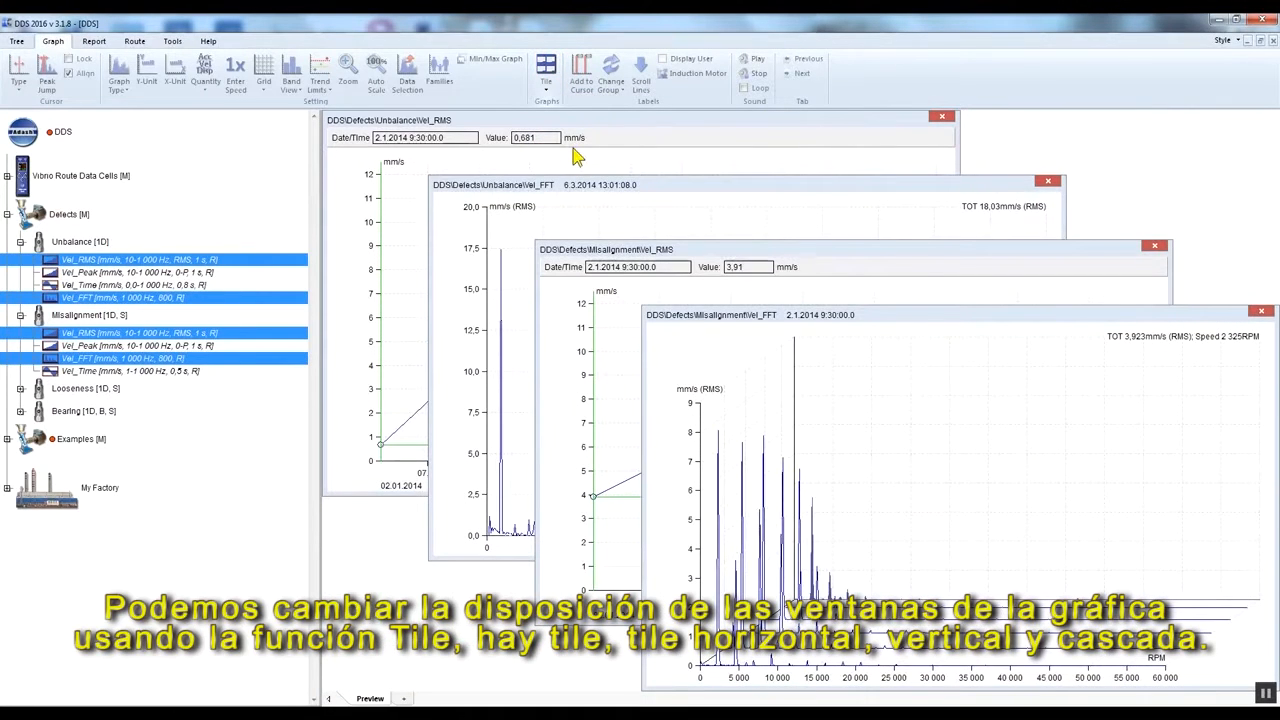
Step: Display only the Unbalance Vel_RMS trend and turn on the Single cursor for it
left_click(197, 262)
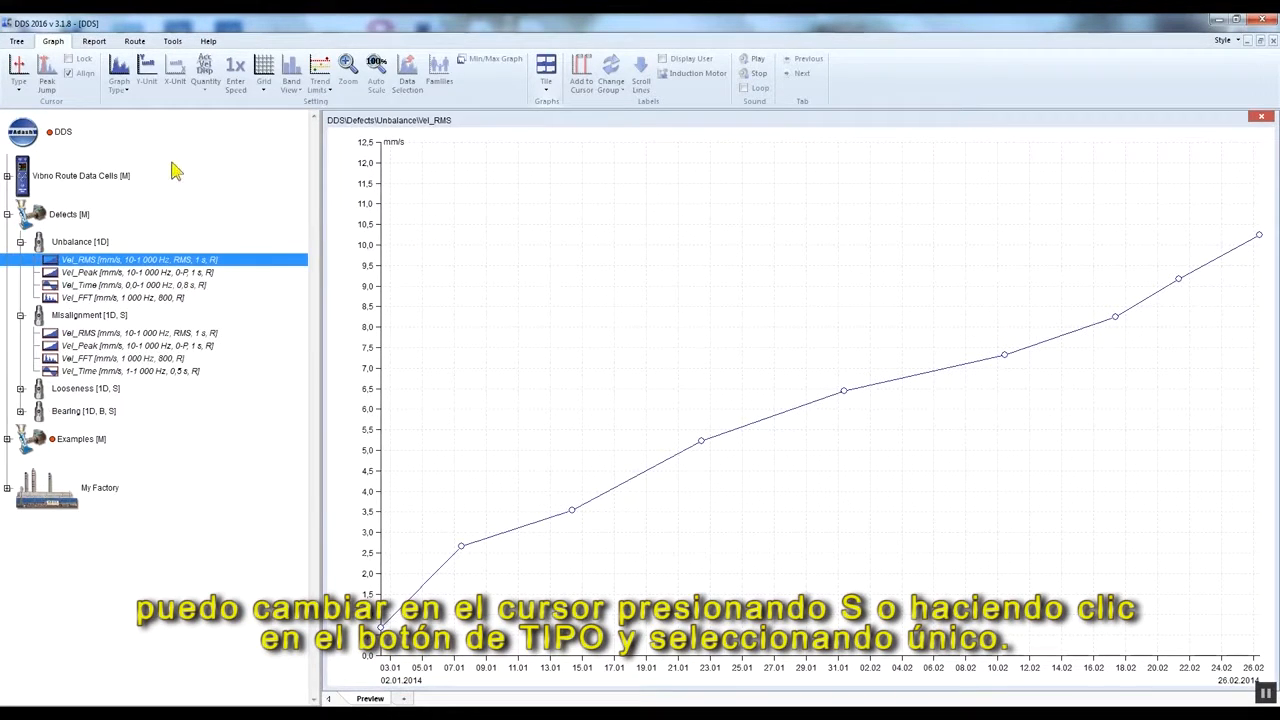
left_click(29, 89)
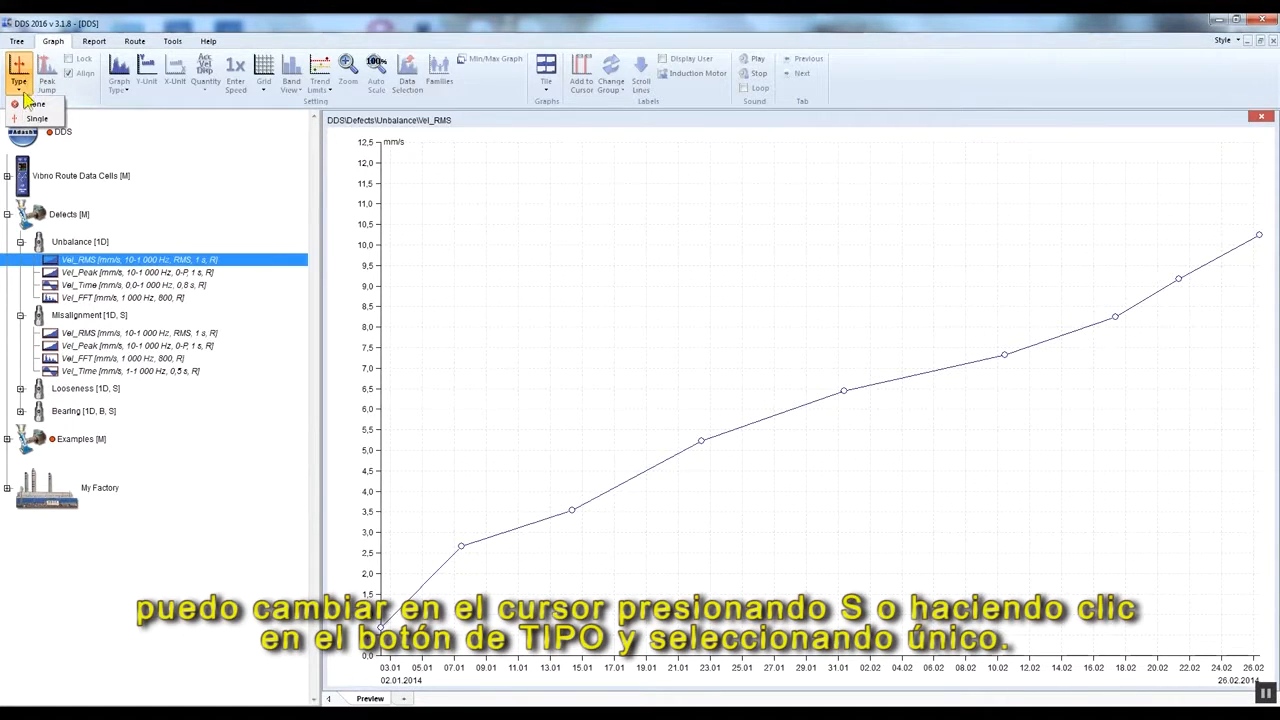
left_click(37, 119)
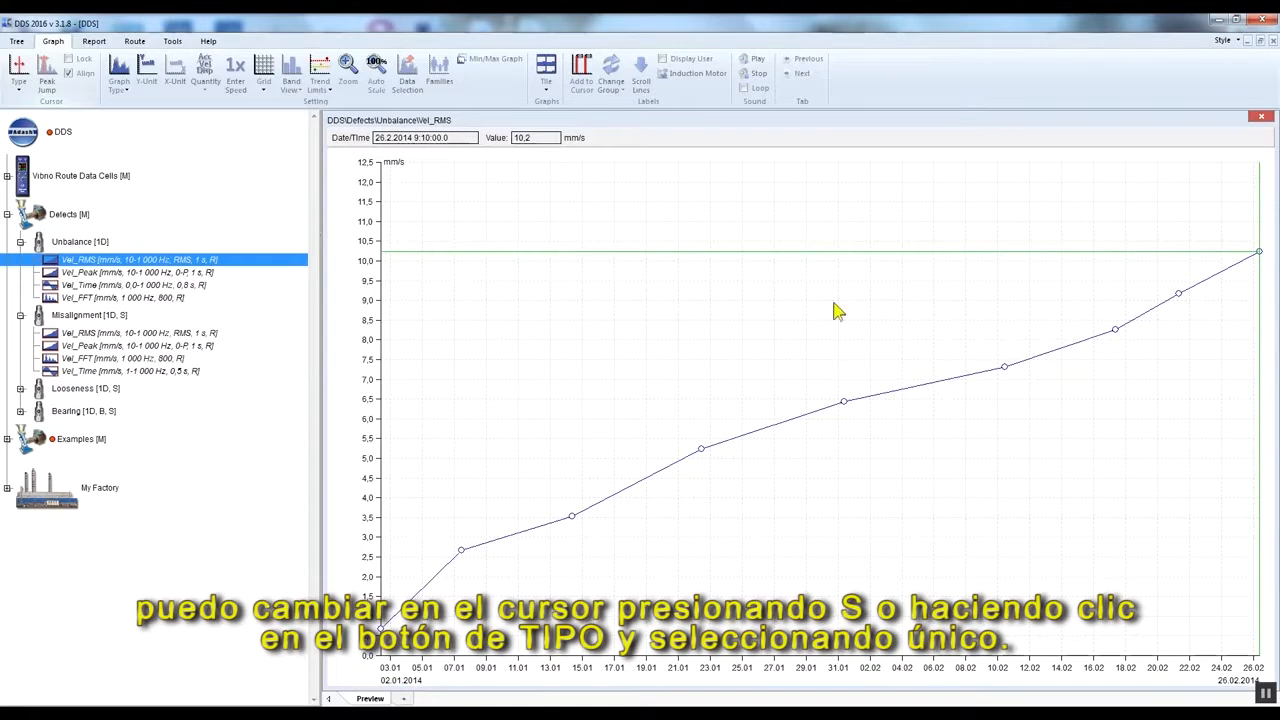
Step: Move the cursor back through the Vel_RMS trend readings from 21.2.2014 to 14.1.2014 to inspect their dates and values
left_click(1179, 298)
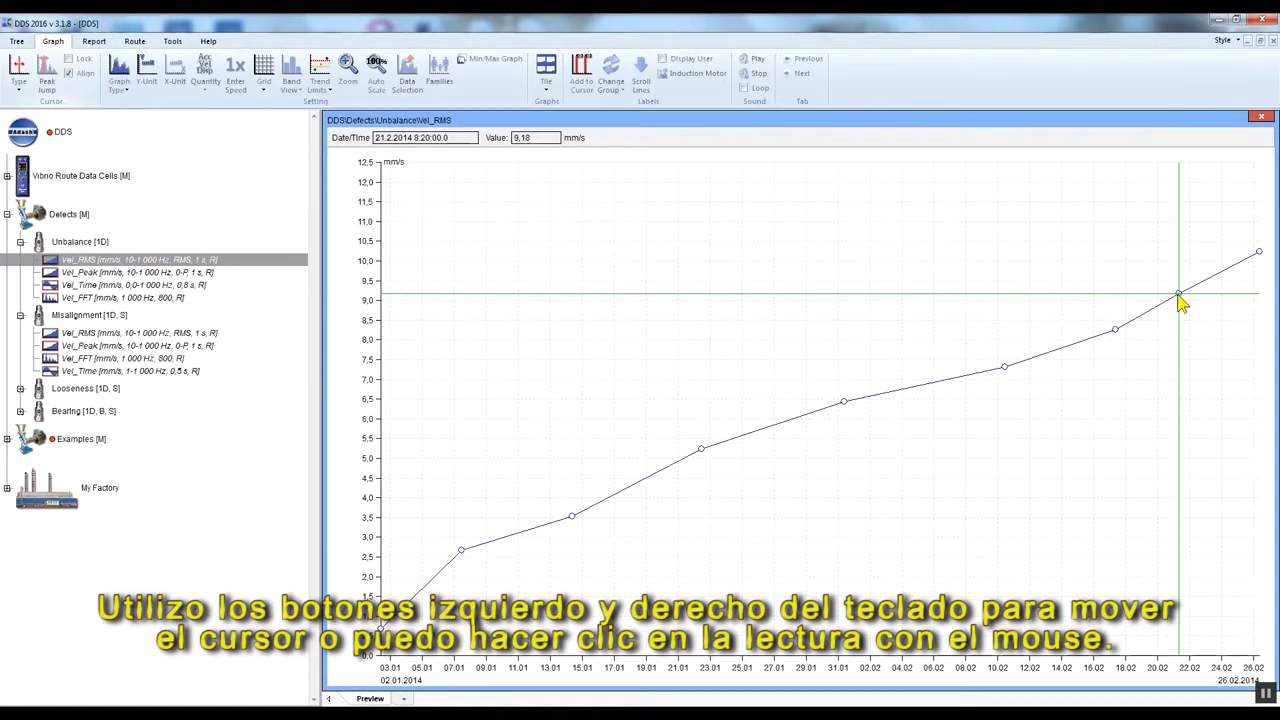
key("Left")
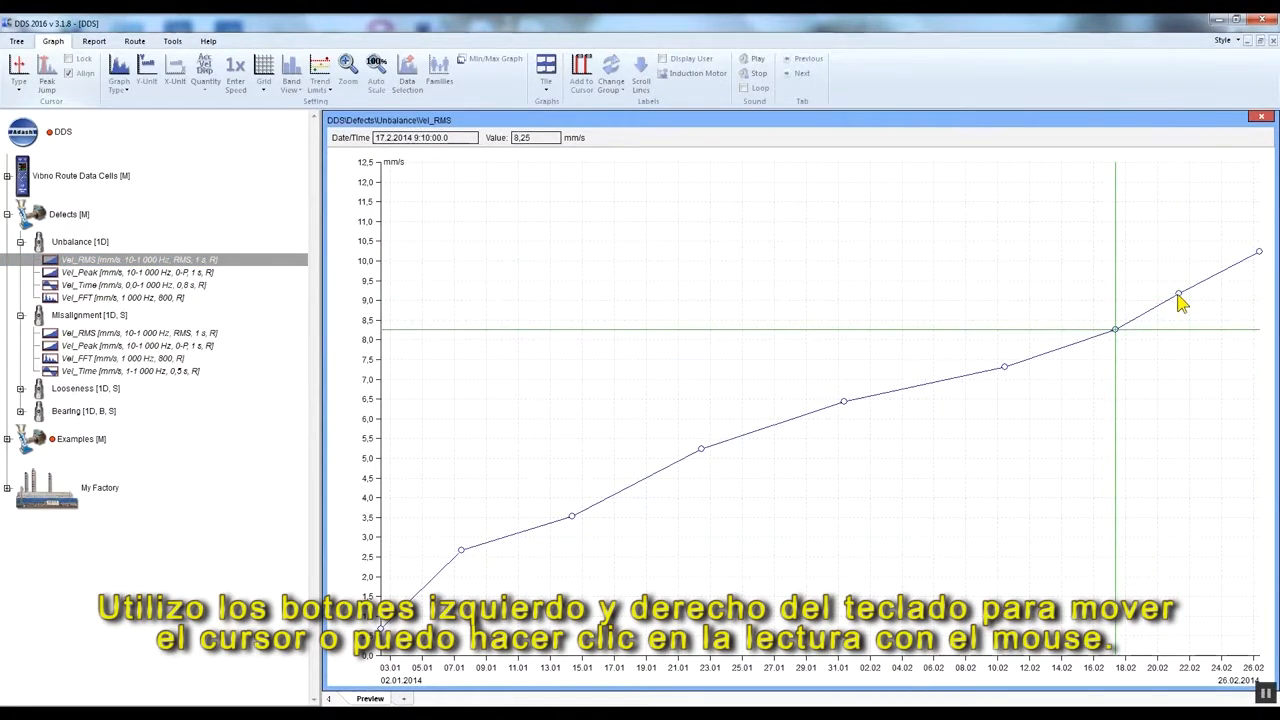
key("Left")
key("Left")
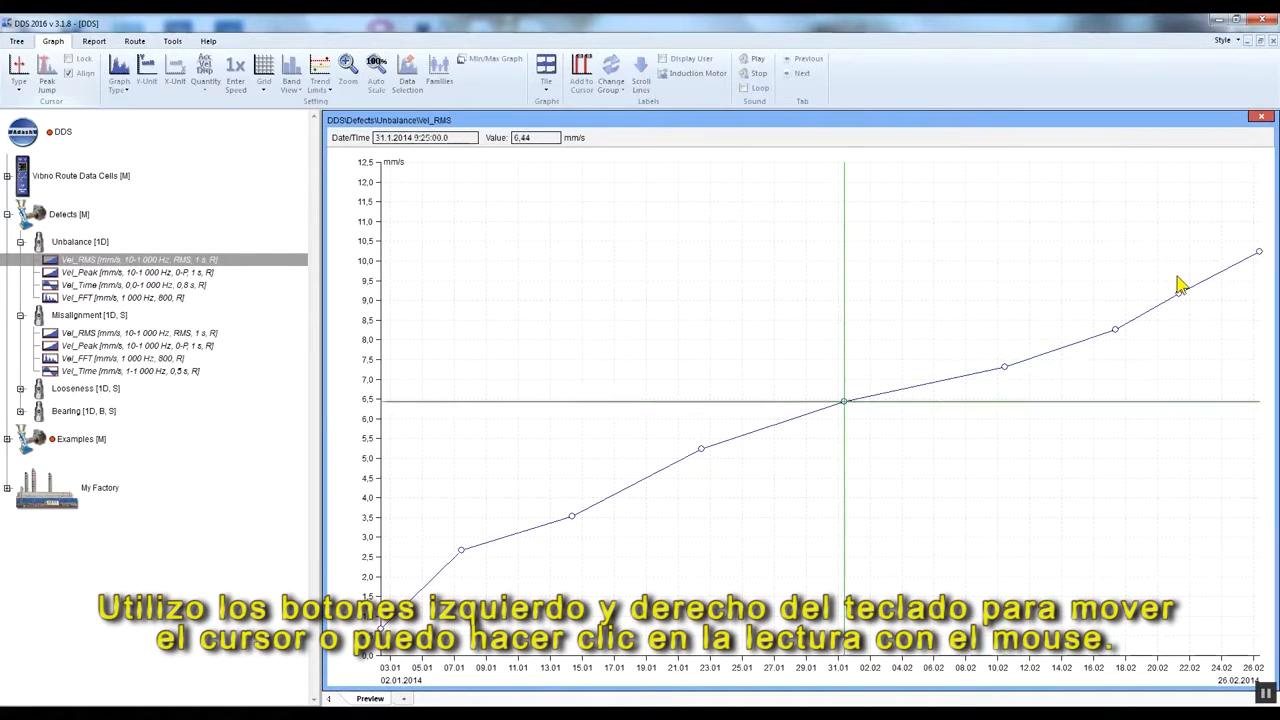
left_click(703, 452)
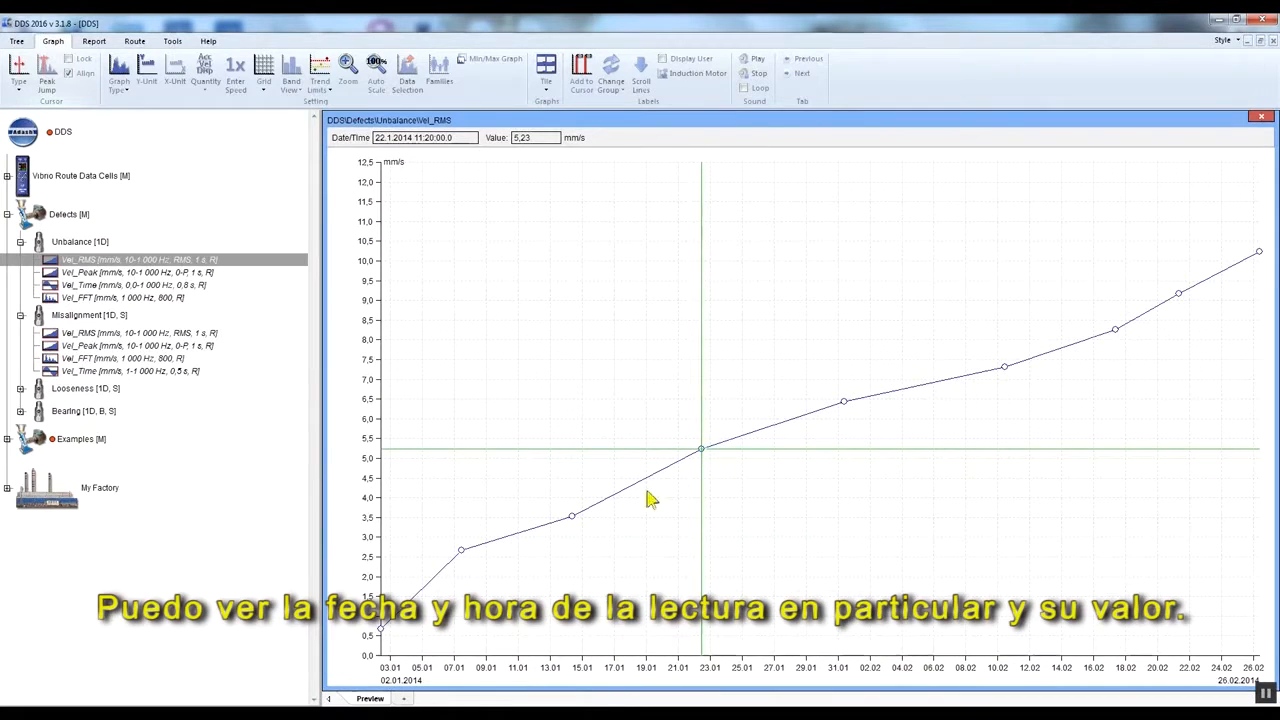
left_click(573, 518)
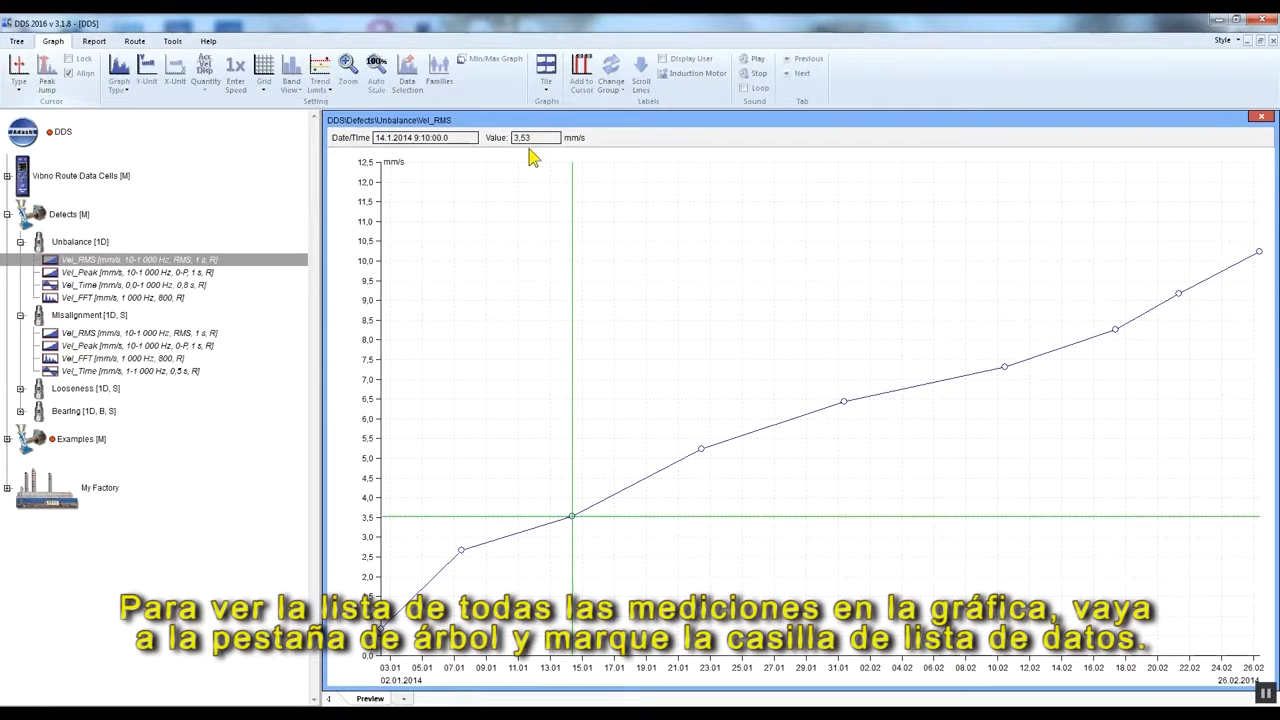
Step: Show the data list of all measurements in the Unbalance Vel_RMS trend
left_click(20, 40)
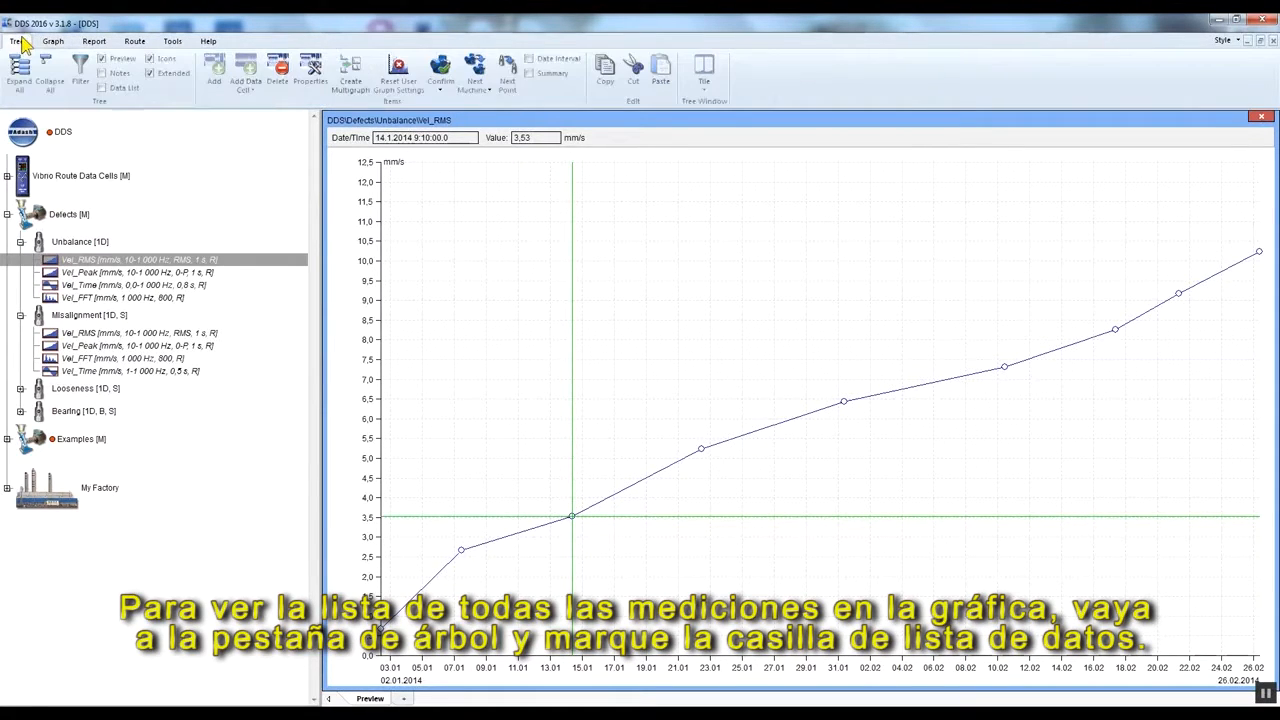
left_click(101, 88)
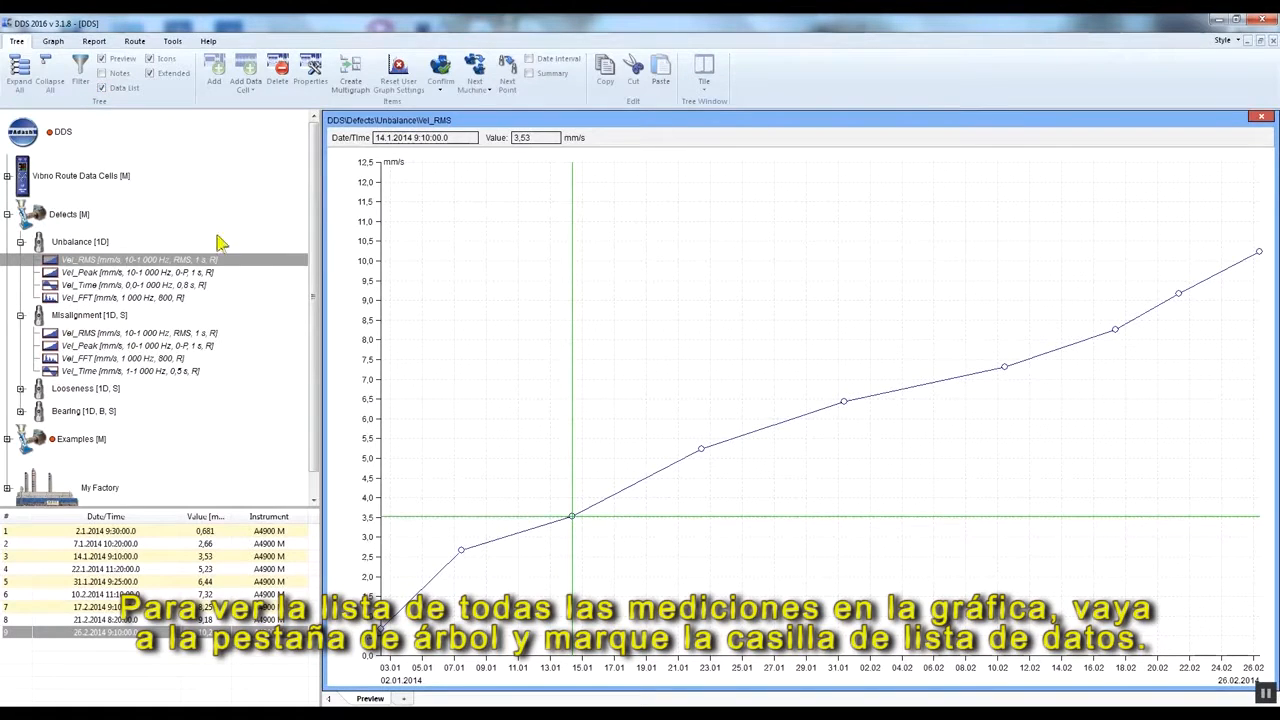
Step: Select the 26.2.2014 9:10:00.0 reading in the data list and look at its Add, Edit and Delete options without applying any
left_click(165, 633)
left_click(164, 622)
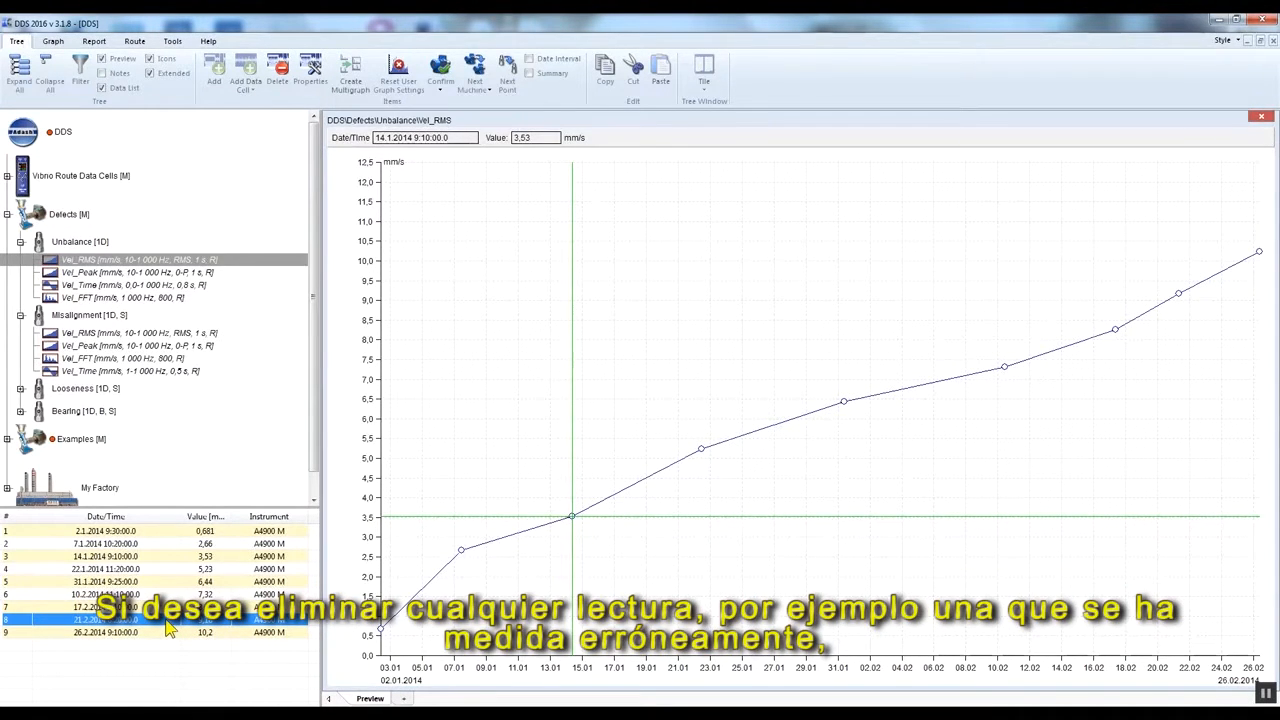
left_click(168, 633)
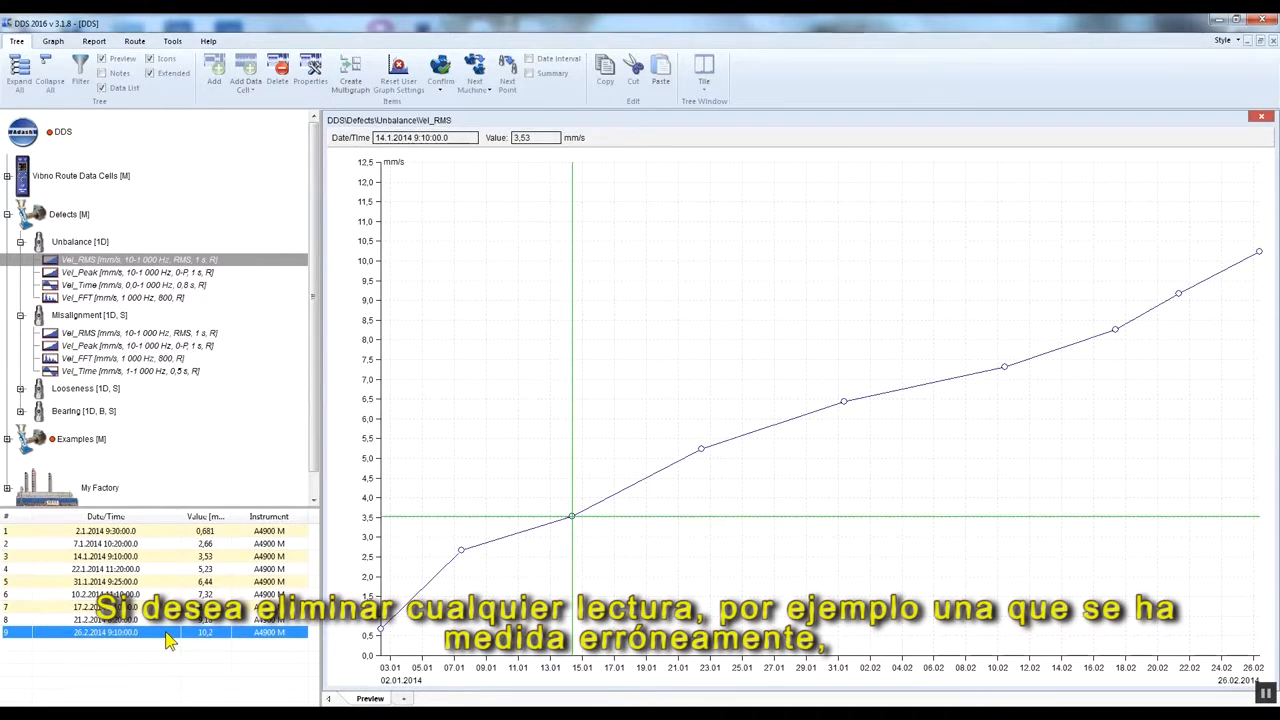
right_click(168, 641)
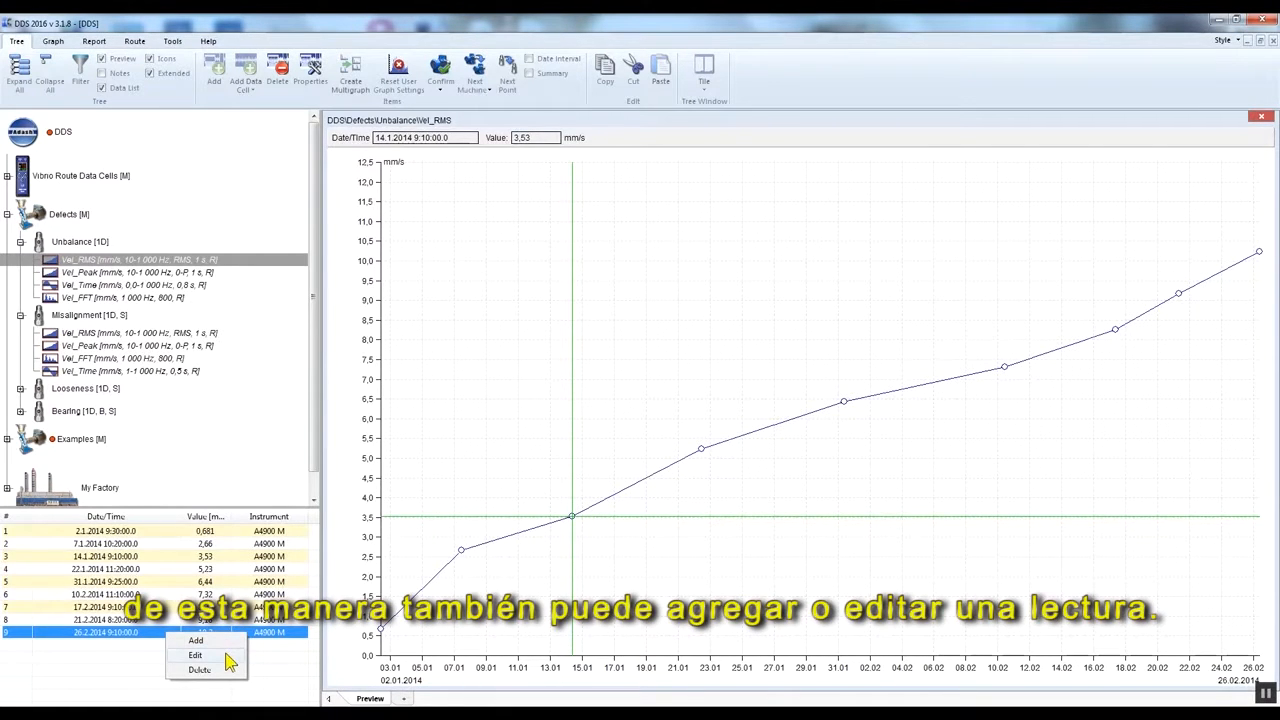
left_click(258, 665)
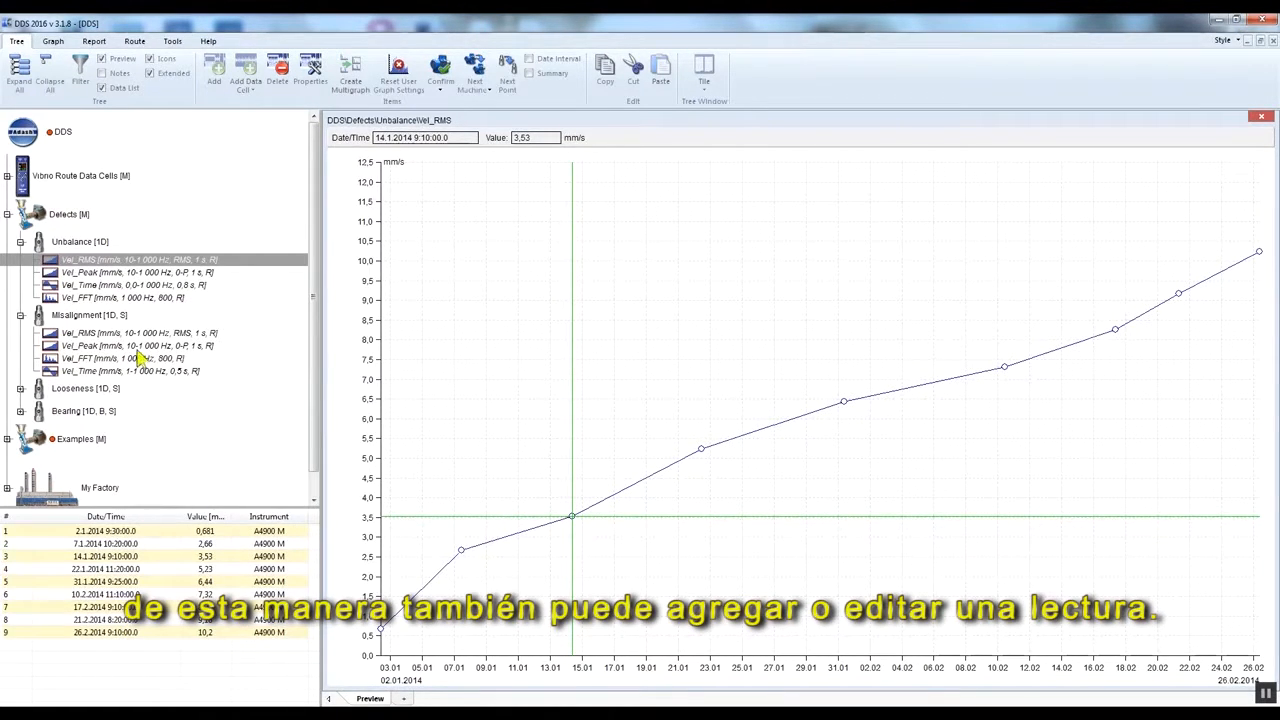
Step: Display the Unbalance Vel_FFT spectrum and zoom its frequency axis to about 11–83 Hz
left_click(56, 42)
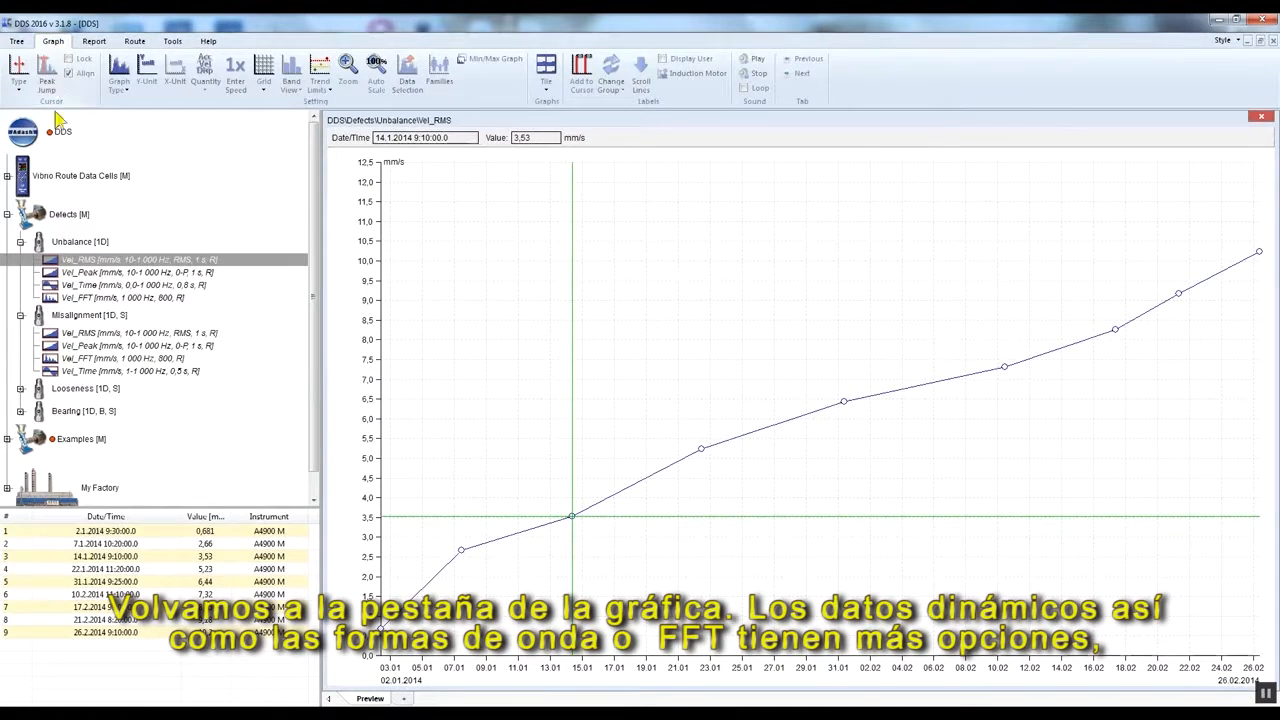
left_click(104, 302)
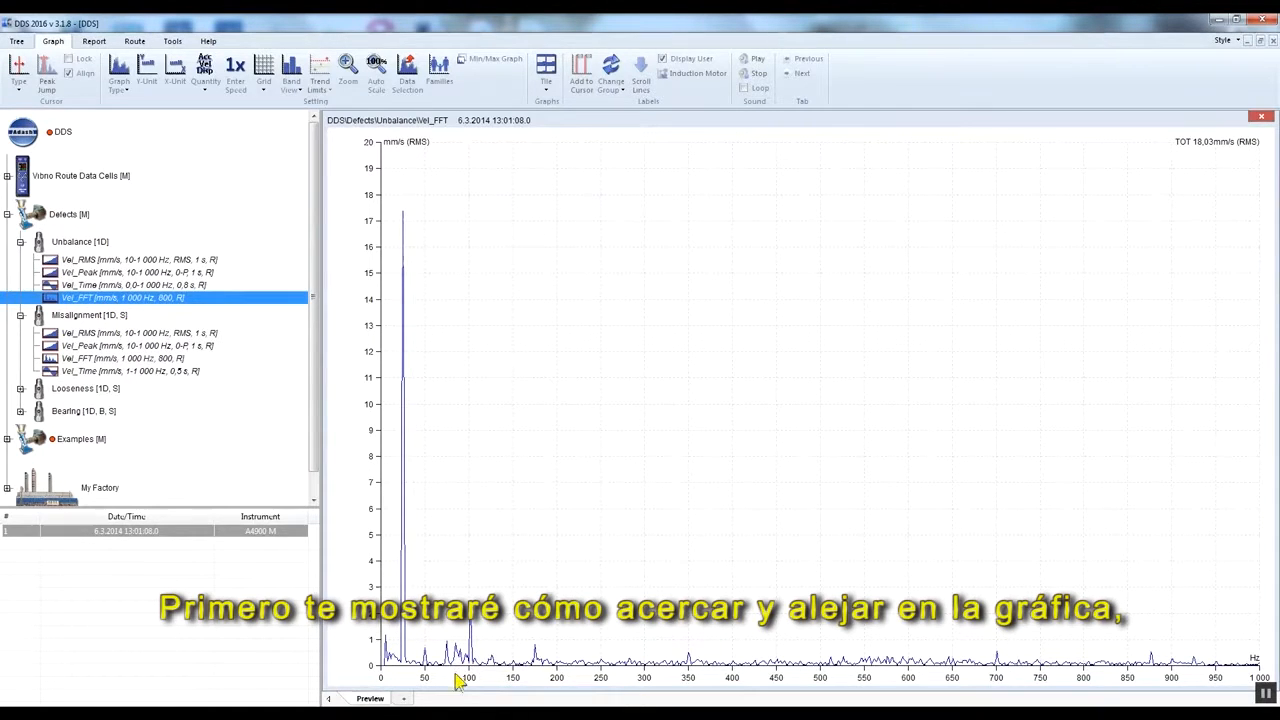
left_click_drag(455, 683, 393, 679)
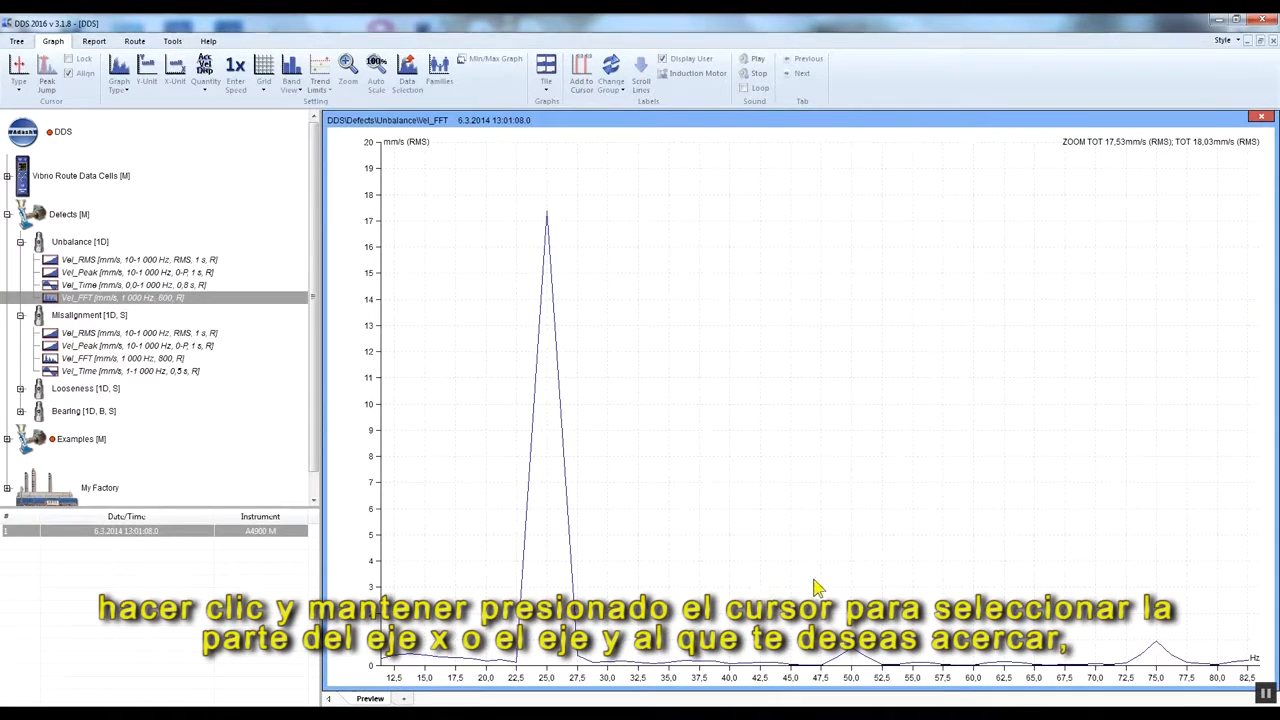
Step: Zoom the Vel_FFT spectrum out to its full range and zoom its frequency axis to about 15–125 Hz
left_click_drag(814, 579, 620, 432)
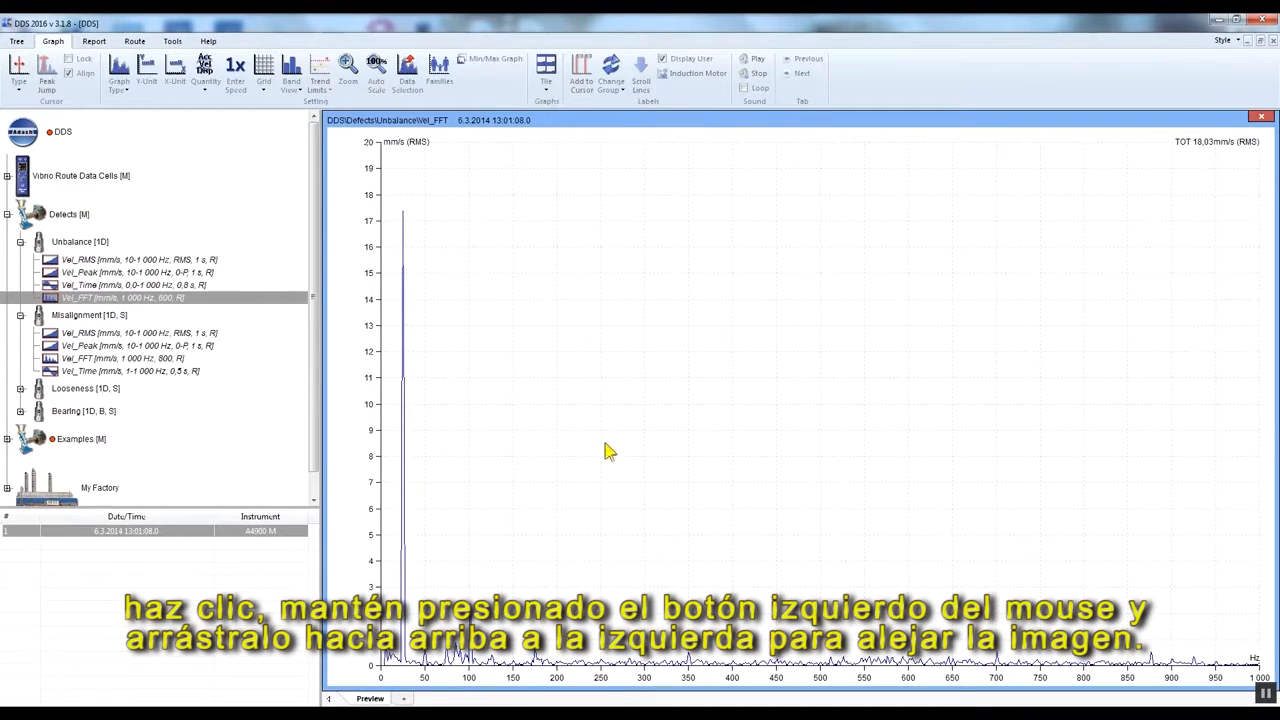
left_click_drag(490, 680, 397, 684)
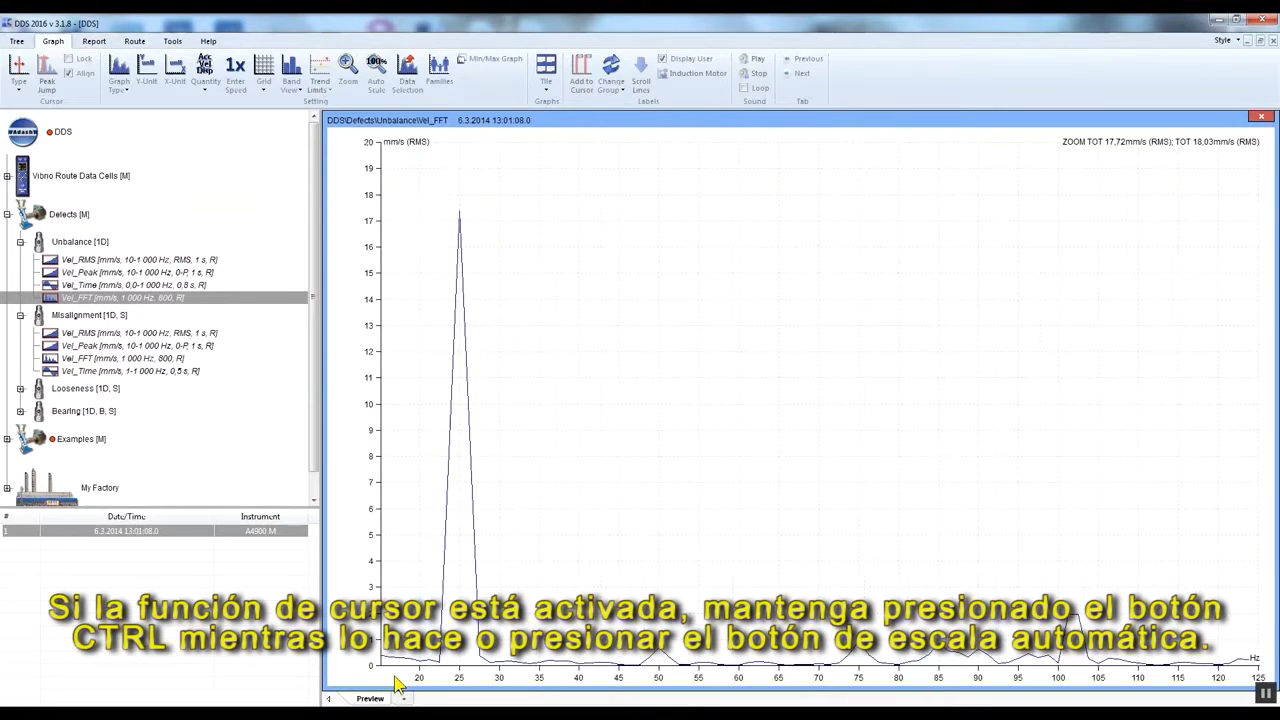
Step: Autoscale the Vel_FFT spectrum, zoom in gradually to about 0–275 Hz and 0–6.25 mm/s, and restore the automatic scale
left_click(383, 89)
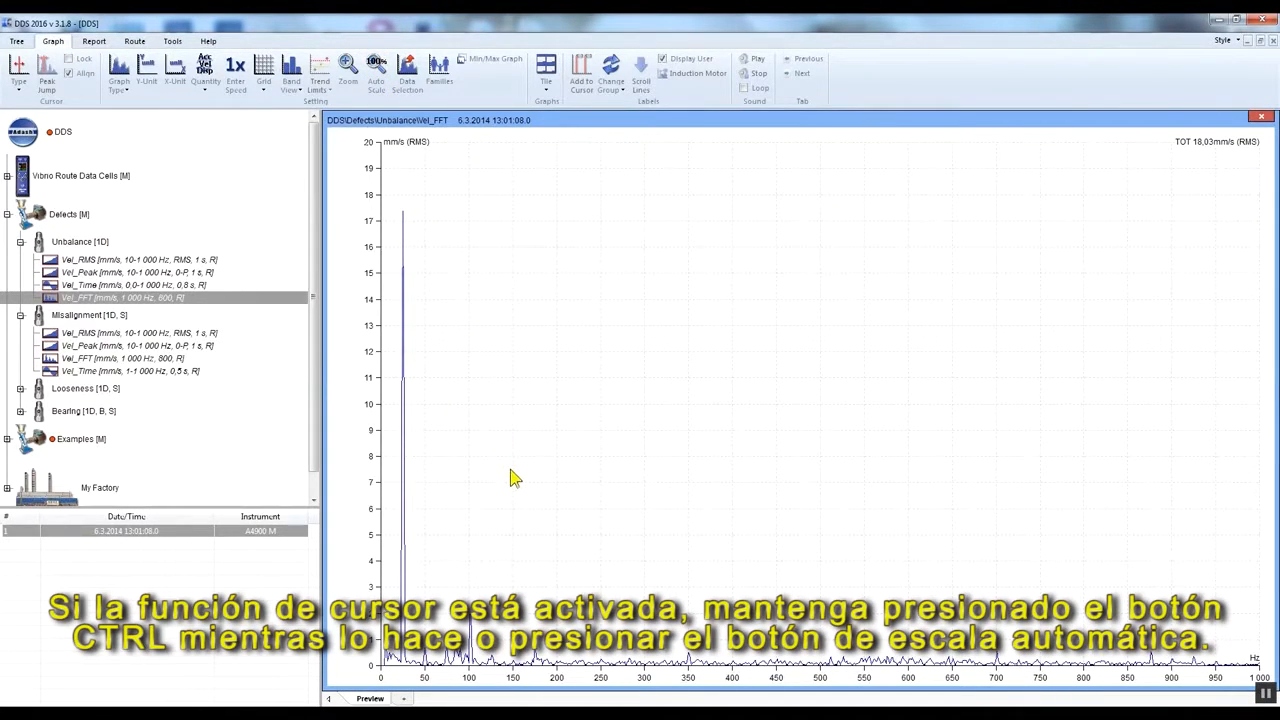
scroll(489, 567, "up", 1)
scroll(489, 567, "up", 4)
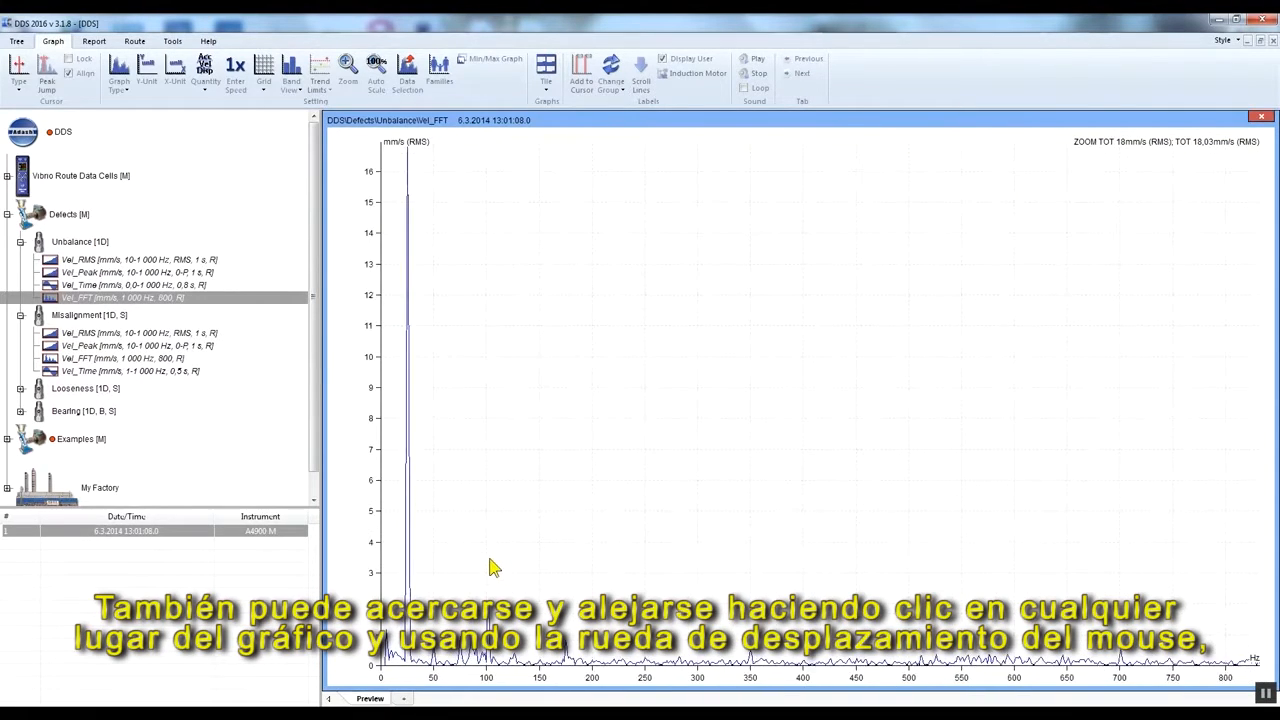
scroll(489, 567, "up", 3)
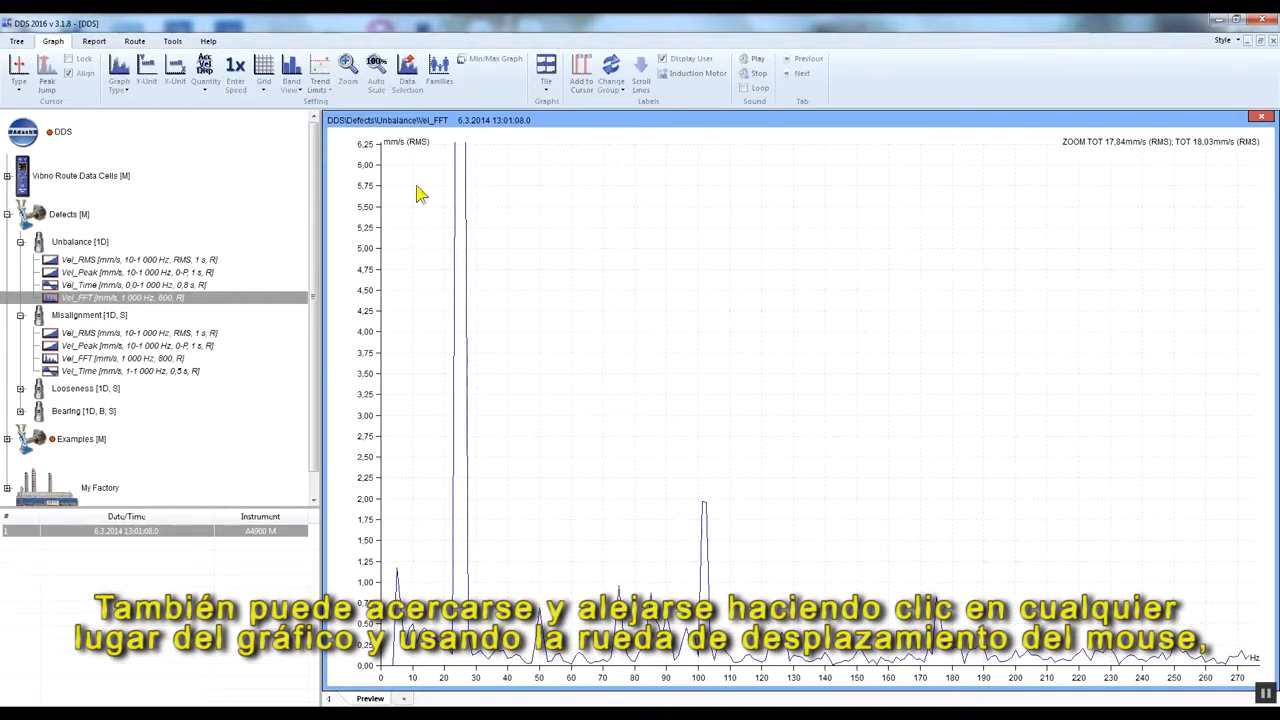
left_click(378, 78)
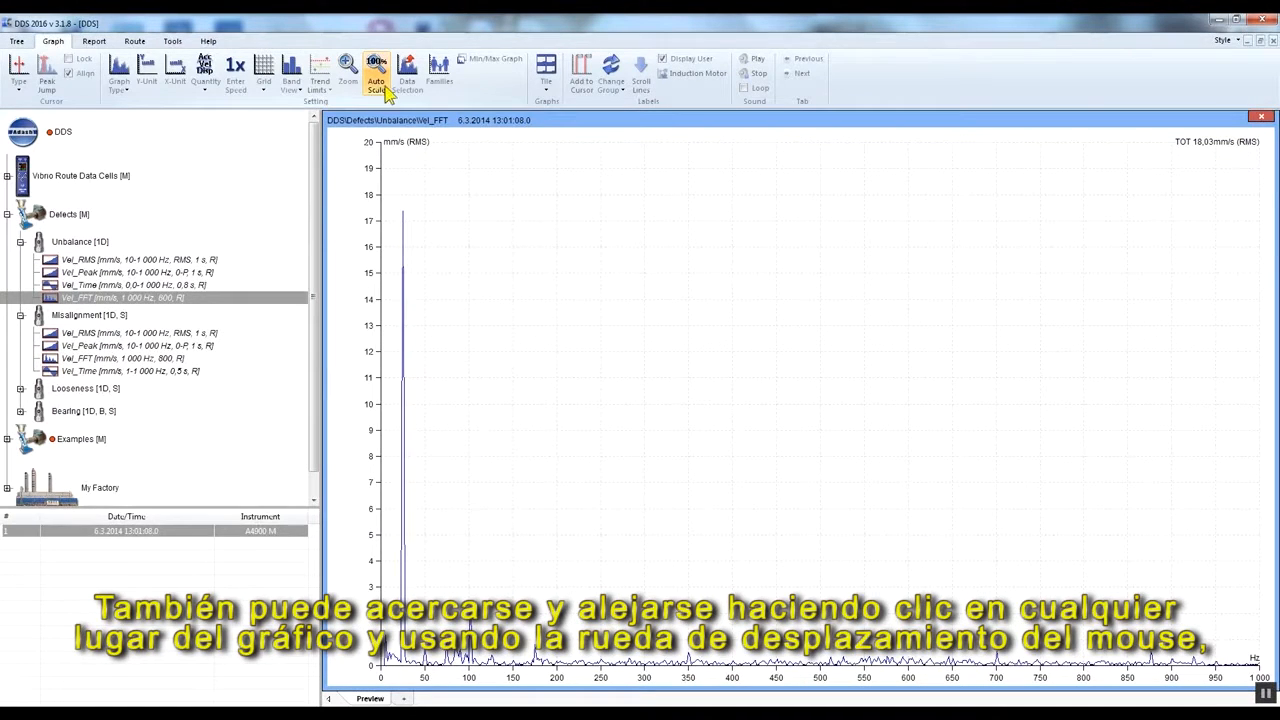
Step: Apply the Delta RMS cursor to the Vel_FFT spectrum and span it from 13.8 Hz over a delta of 91.7 Hz
left_click(22, 82)
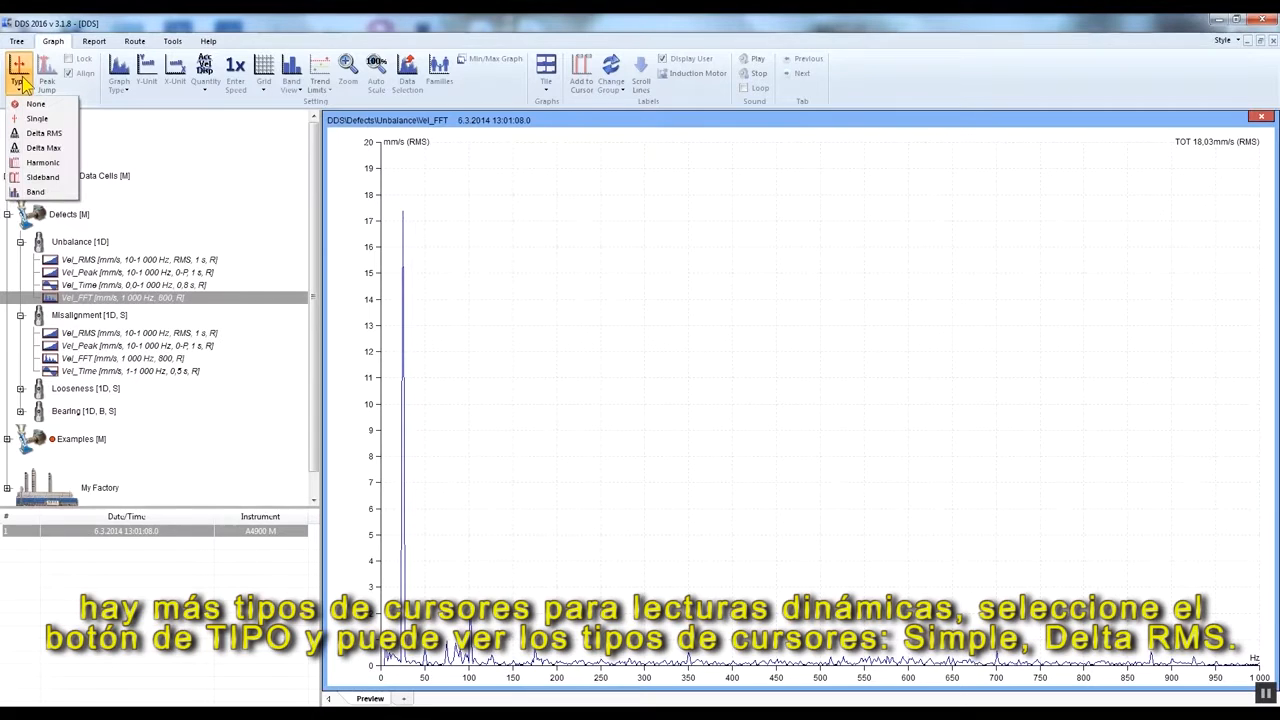
left_click(44, 133)
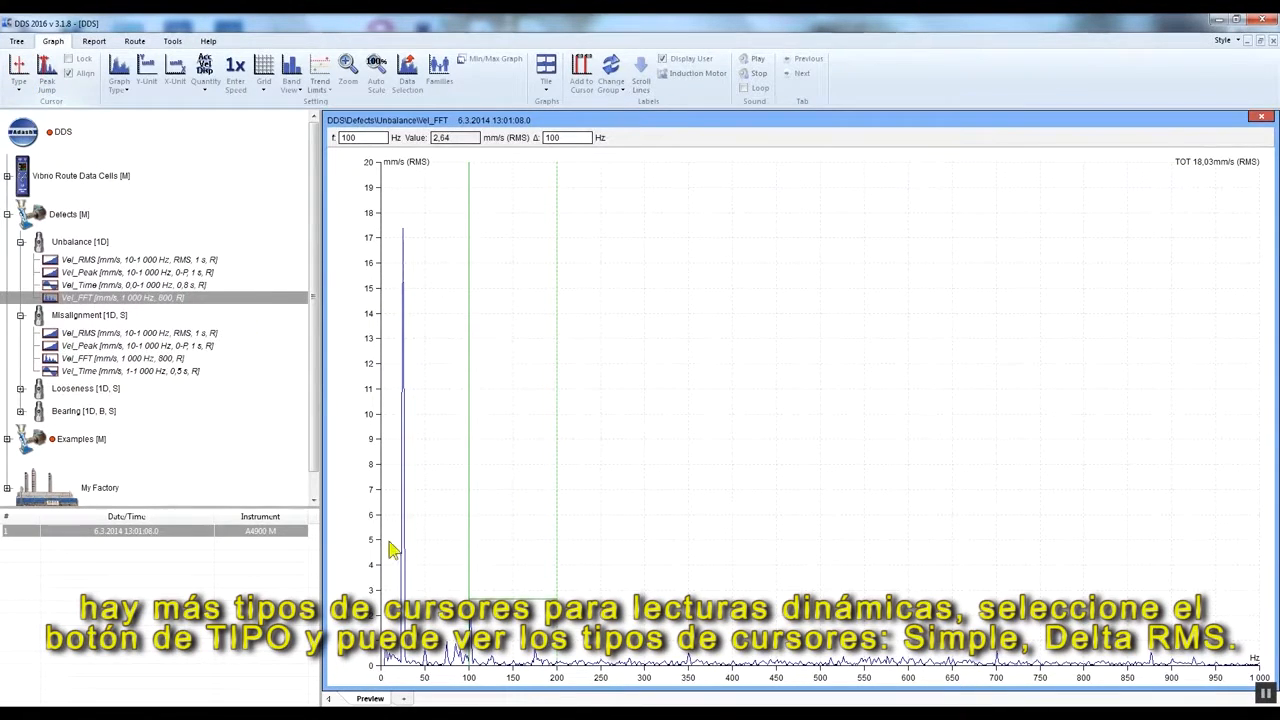
left_click_drag(462, 583, 394, 586)
left_click_drag(481, 588, 476, 590)
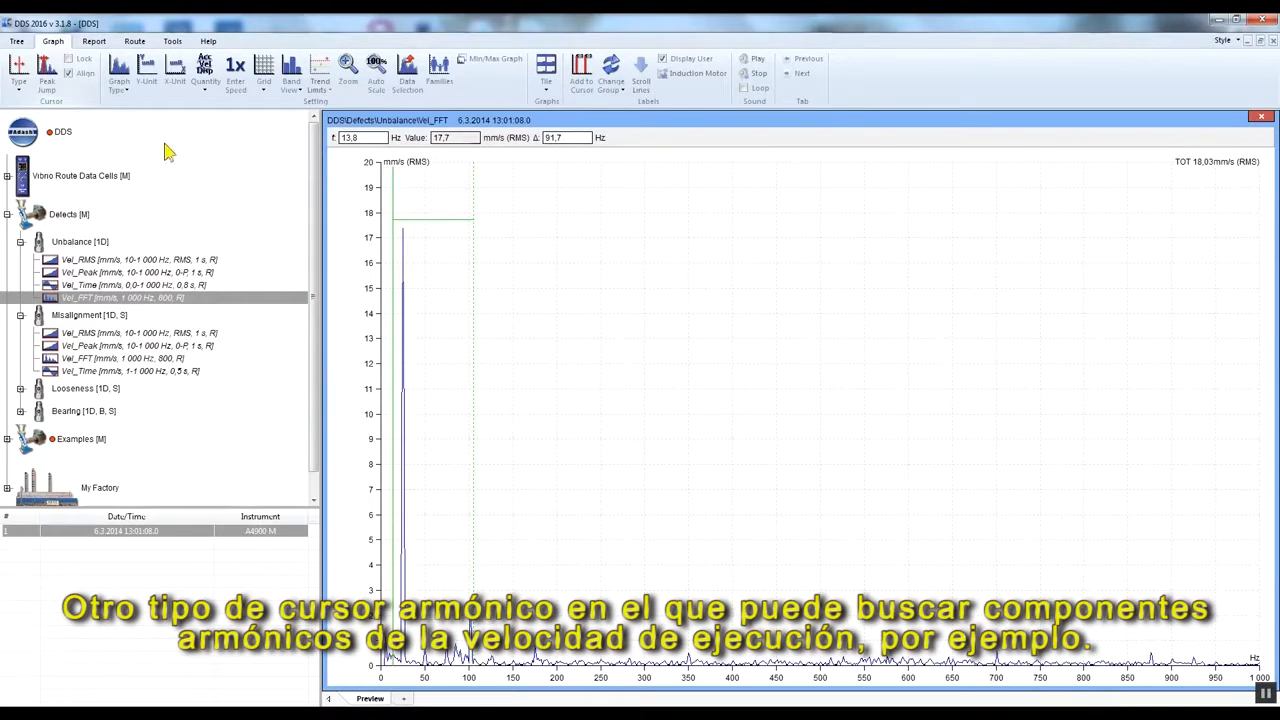
Step: Switch to the Harmonic cursor and place its base frequency on the highest peak at 25 Hz
left_click(18, 80)
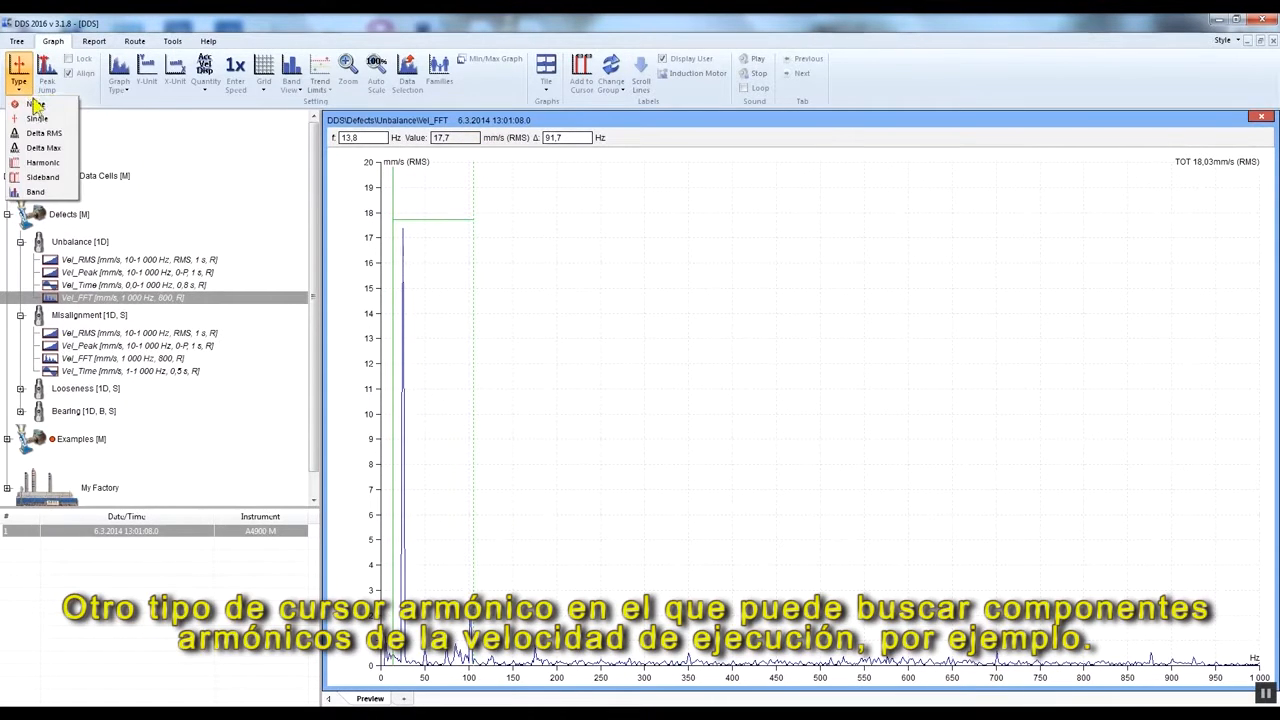
left_click(43, 163)
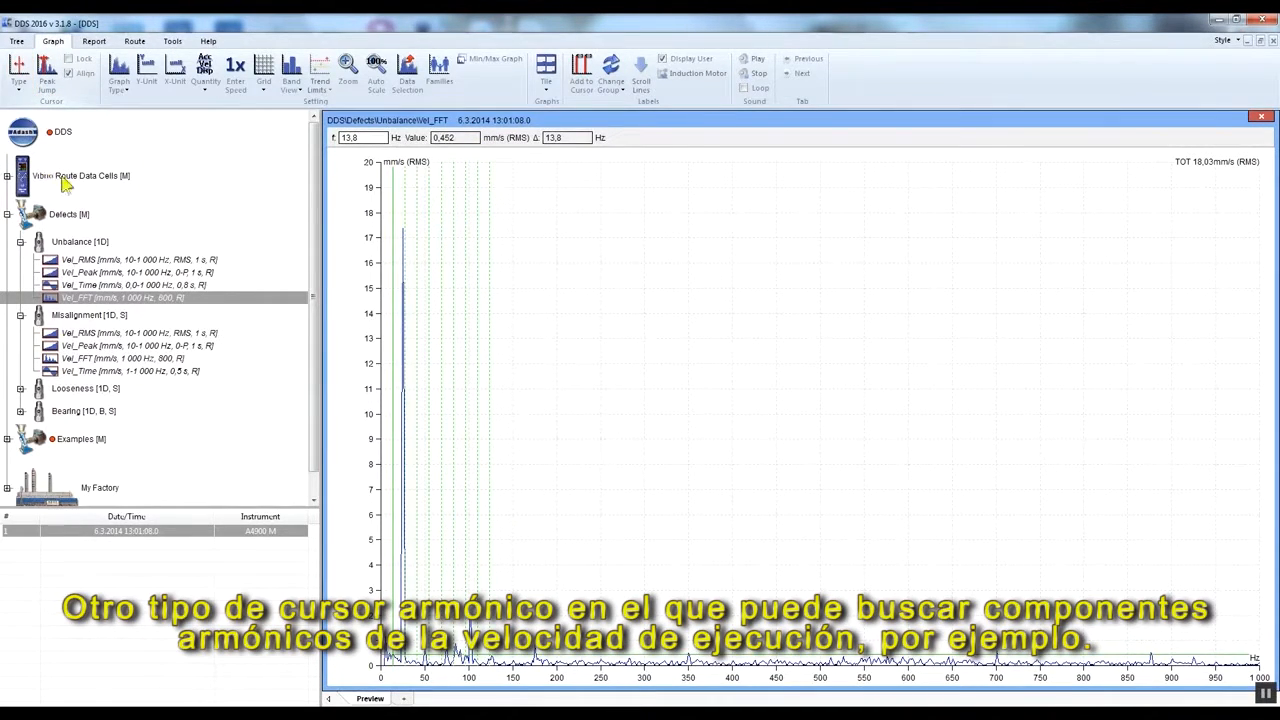
left_click(401, 212)
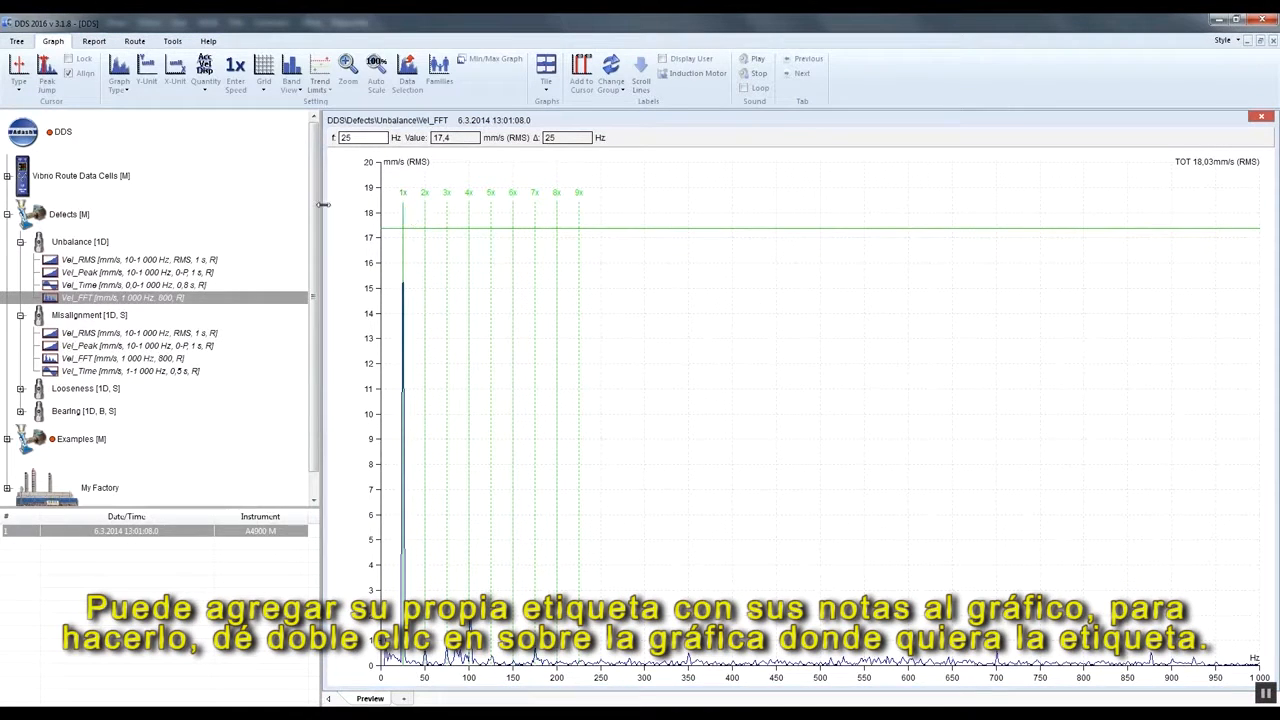
Step: Turn the cursor off and add a user label with the default frequency and amplitude text at the 102 Hz peak
left_click(19, 84)
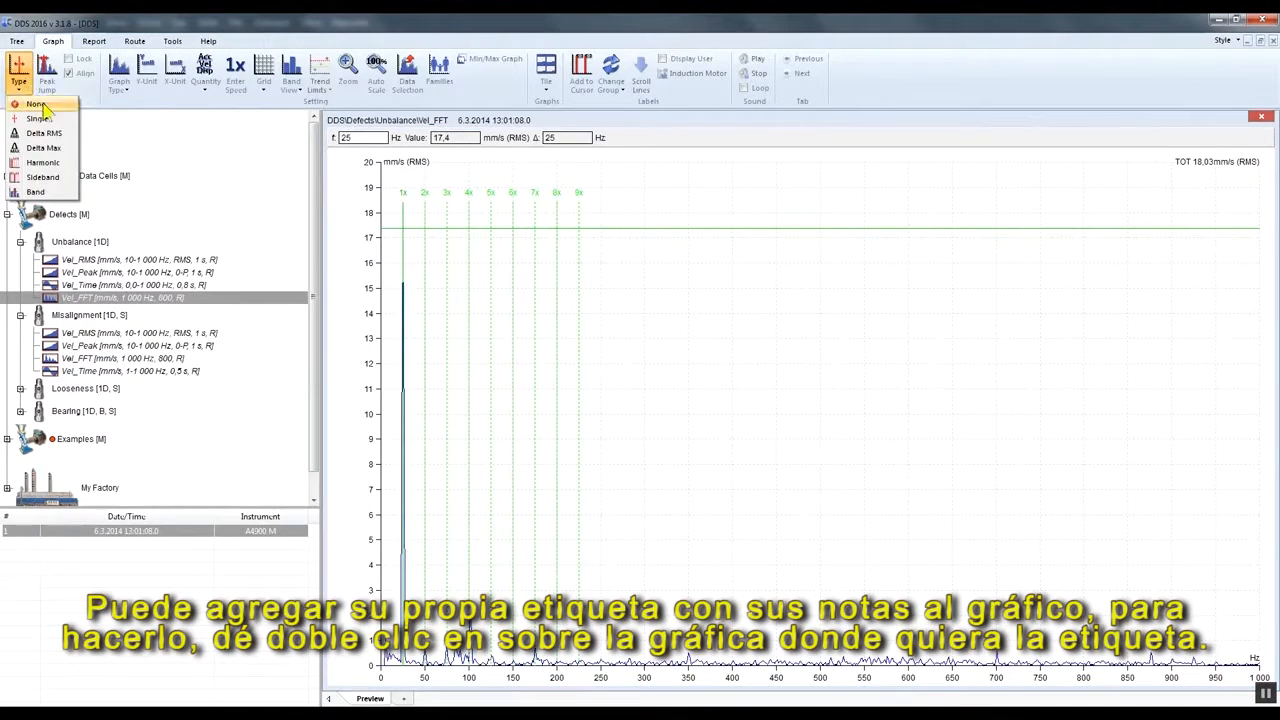
left_click(38, 104)
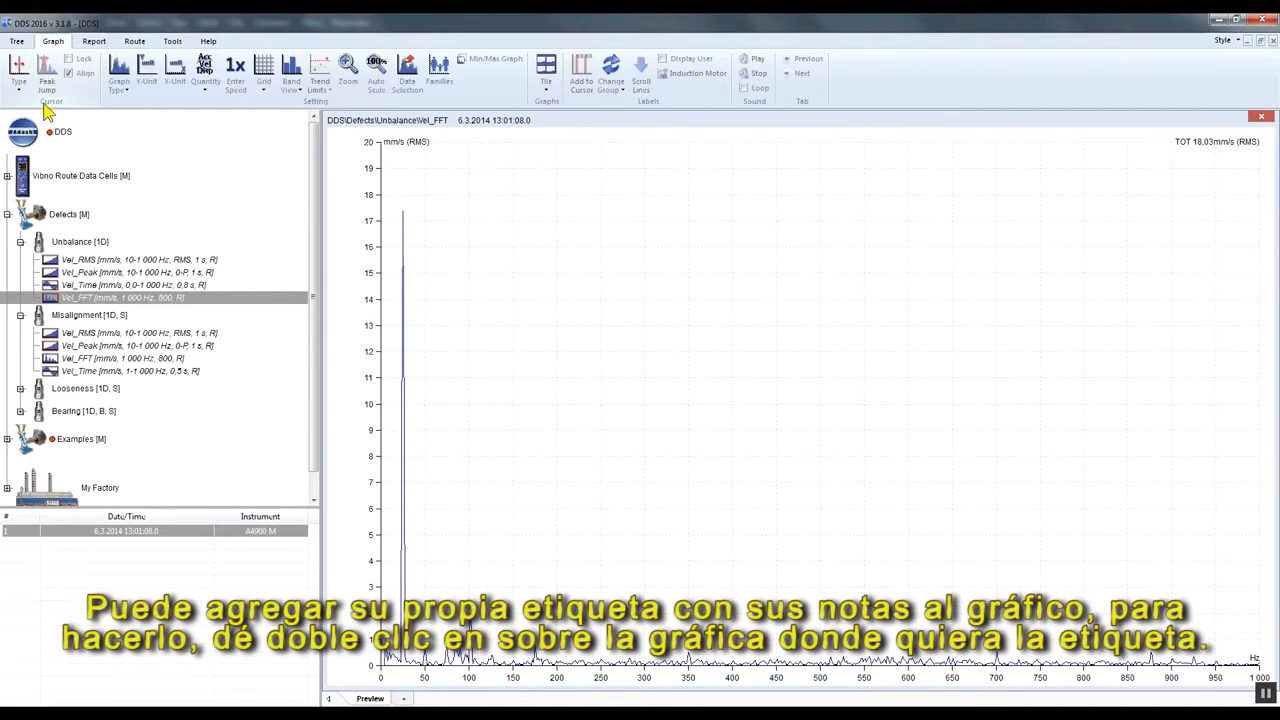
double_click(470, 619)
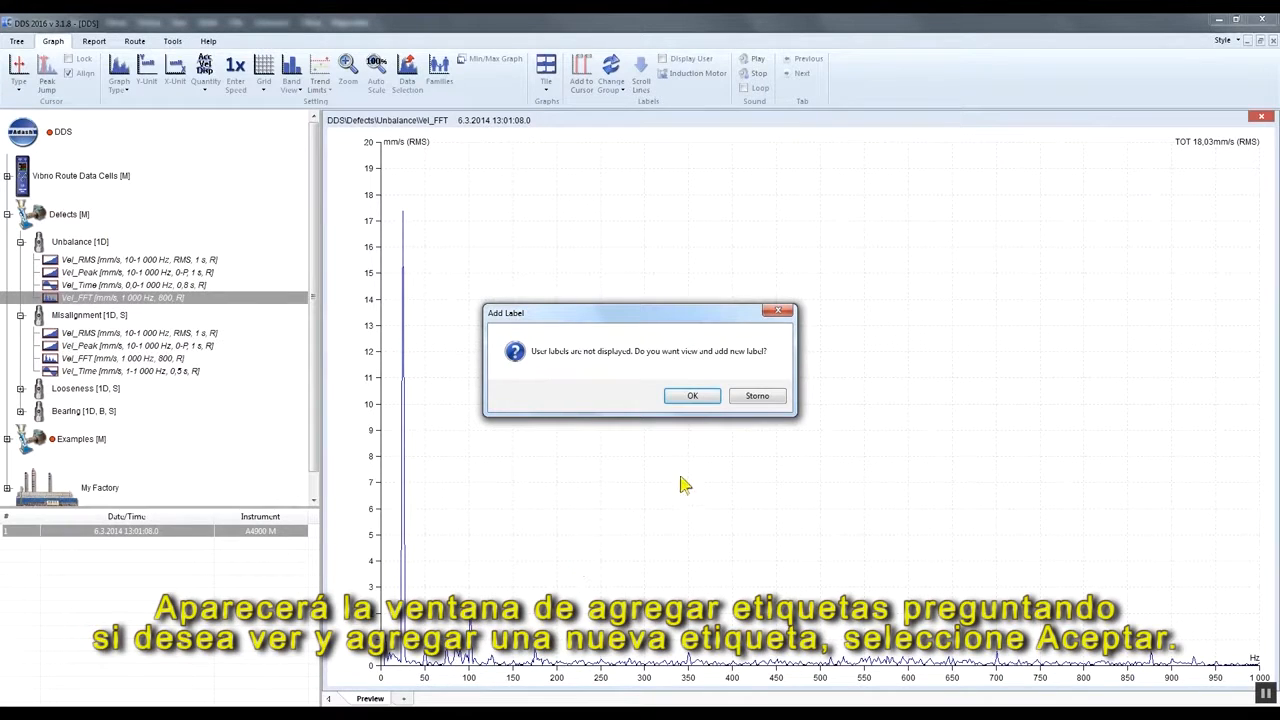
left_click(692, 396)
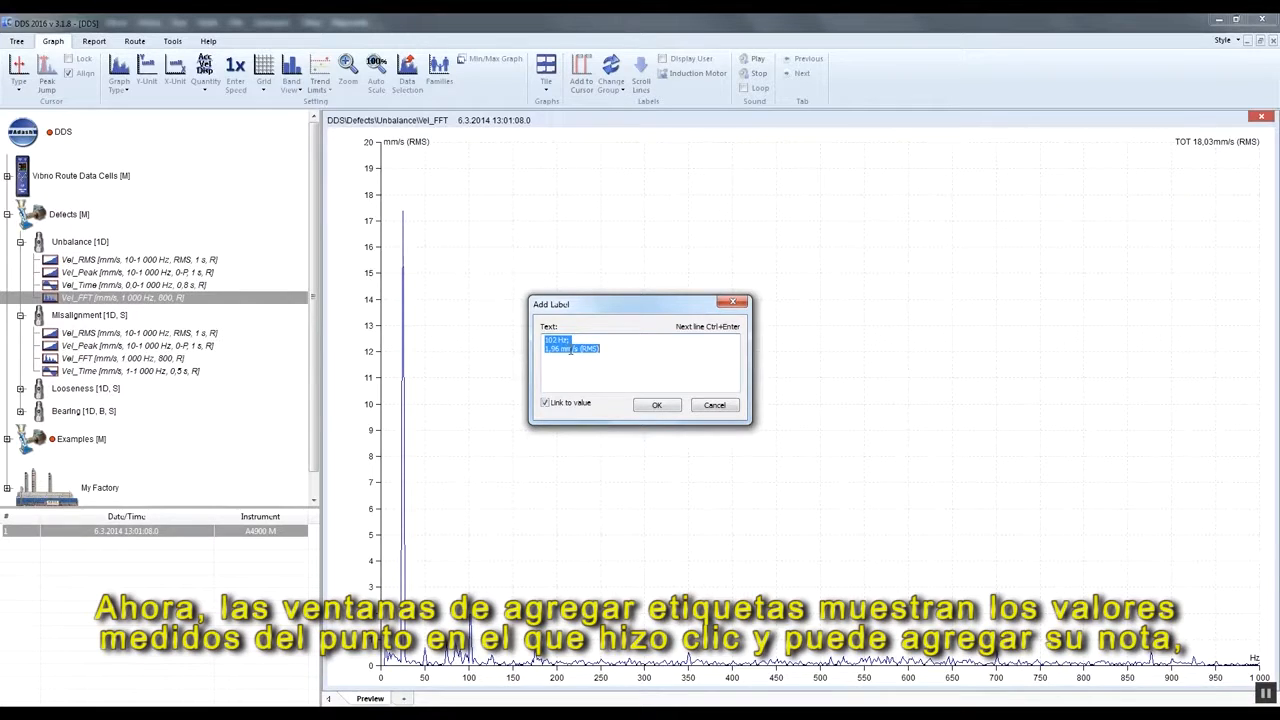
left_click(673, 408)
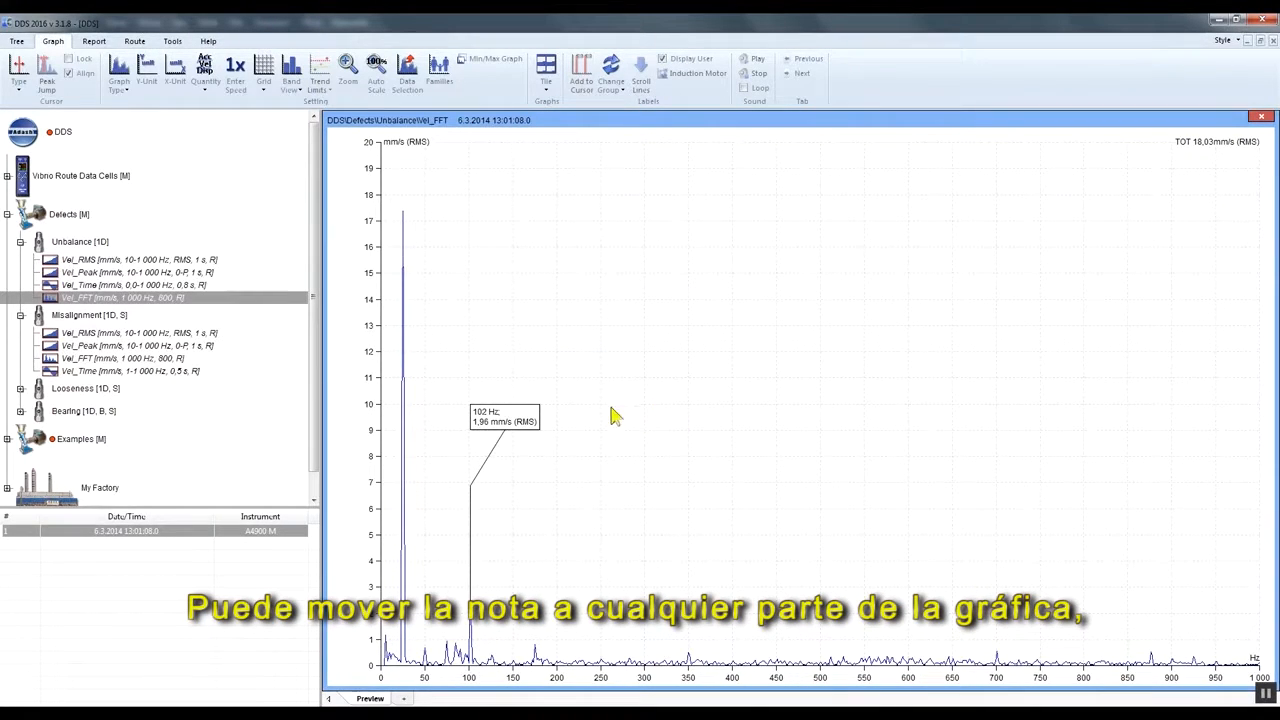
Step: Change the label's text to "Running speed" and move its box and pointer to the highest peak at 25 Hz
left_click_drag(524, 414, 462, 254)
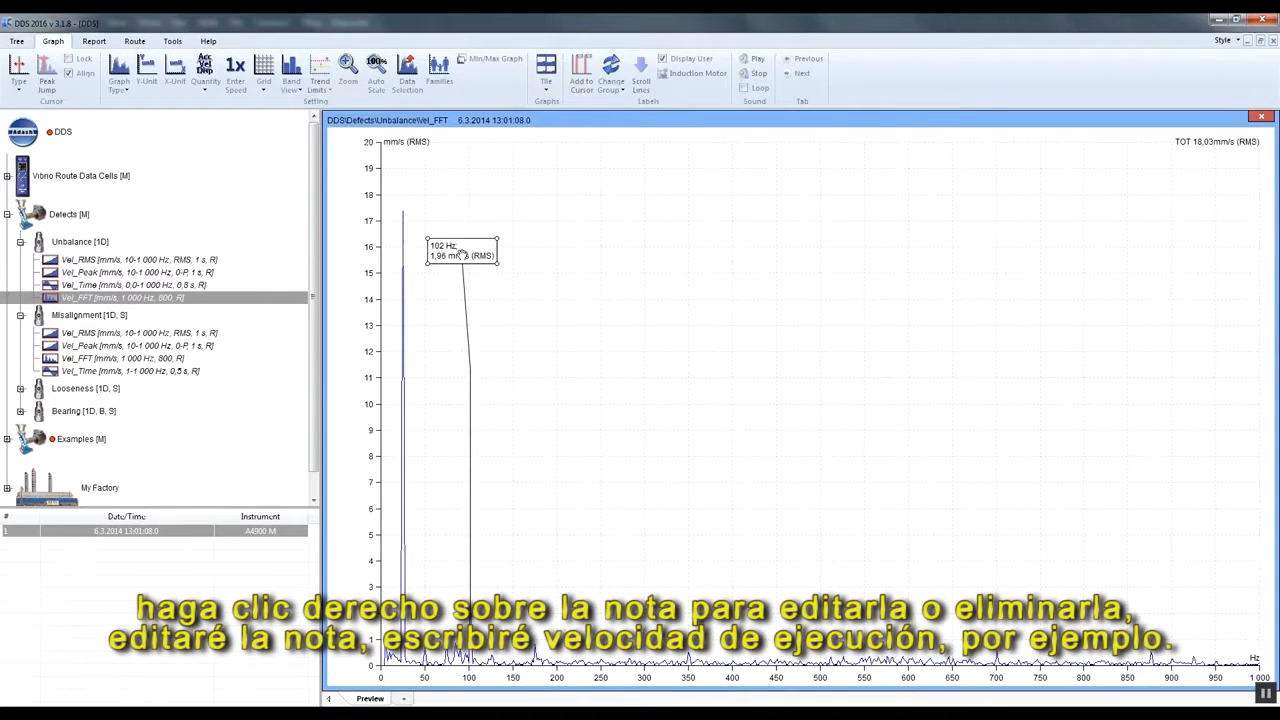
right_click(484, 252)
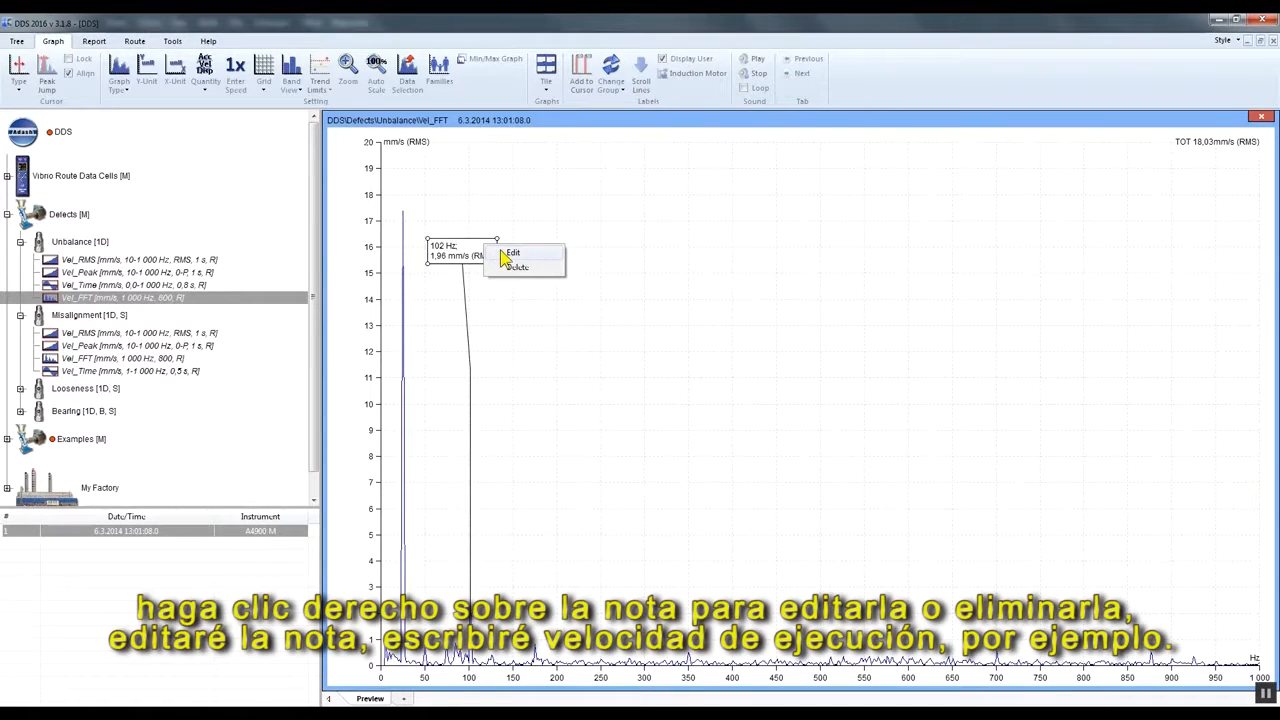
left_click(510, 254)
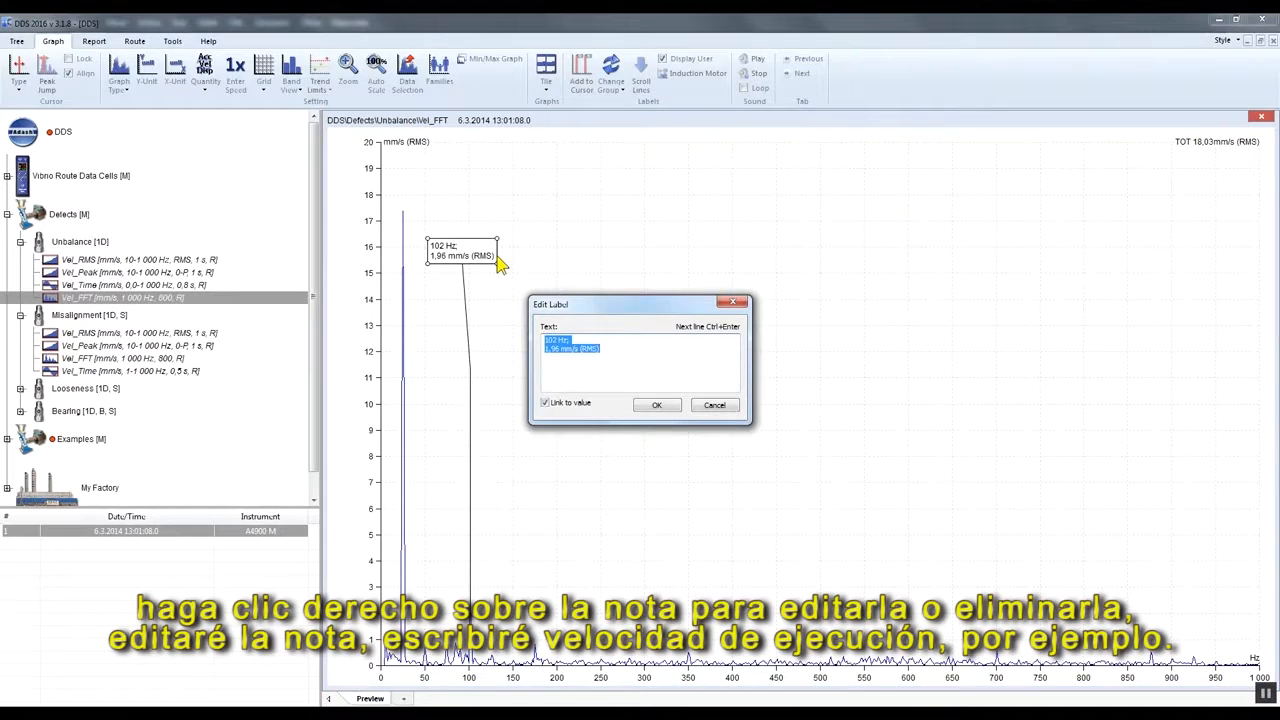
type("Running speed")
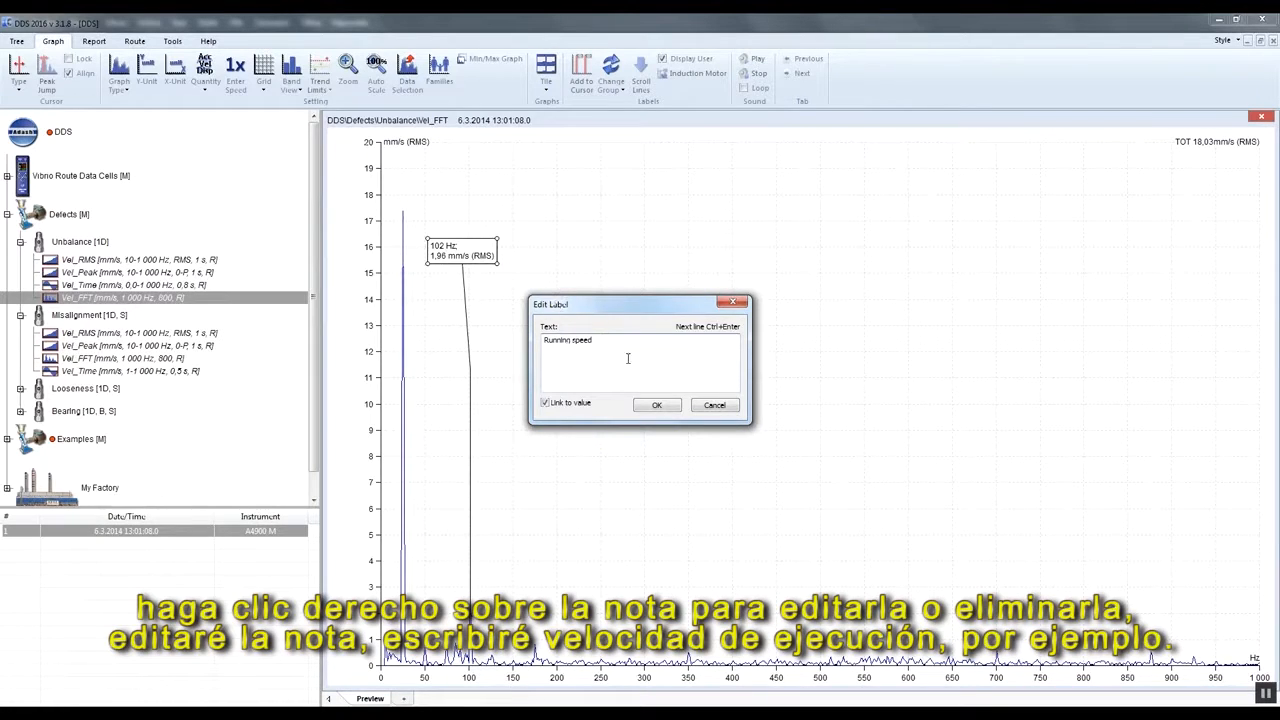
left_click(657, 405)
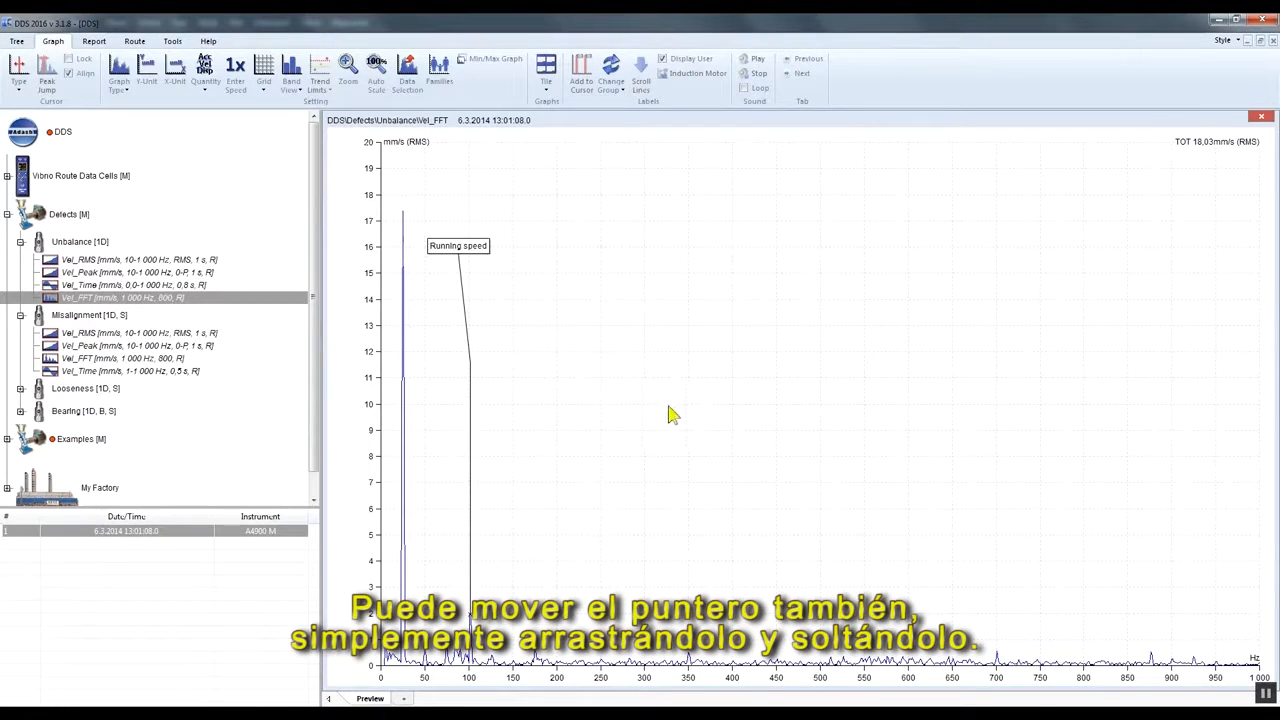
left_click_drag(470, 616, 402, 218)
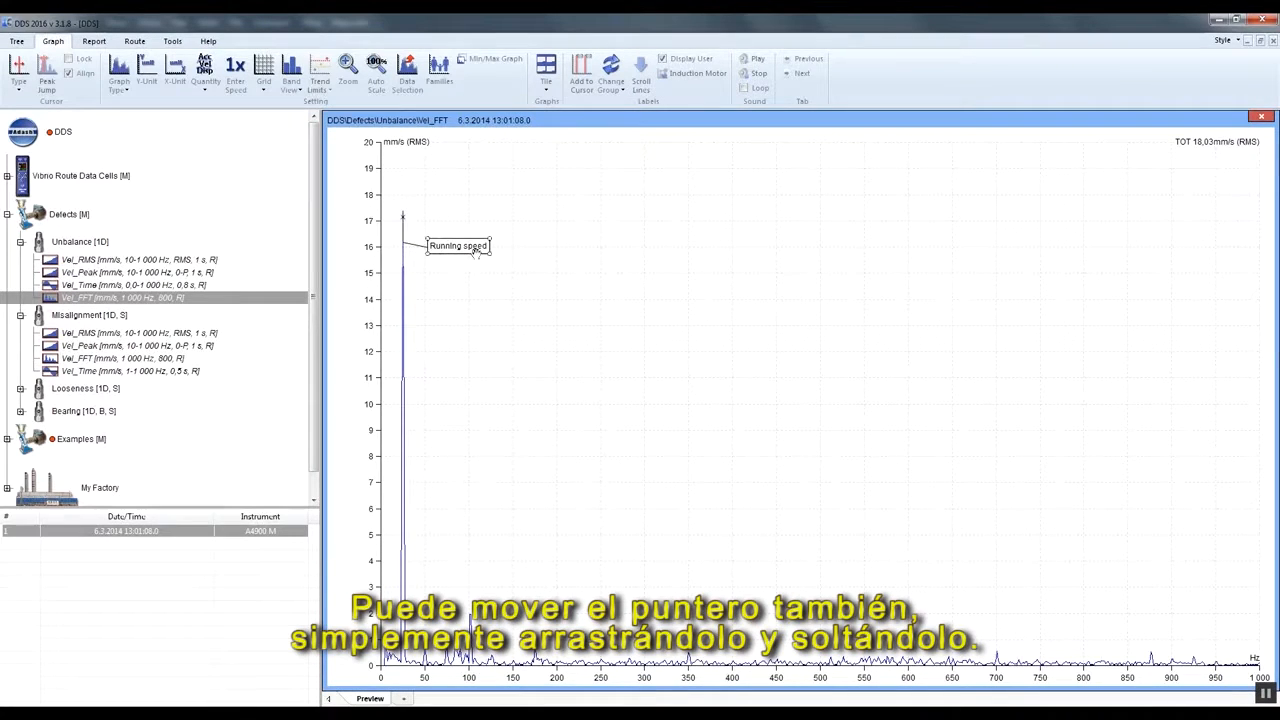
Step: Display the Ampl_Trend data cell from the Spectrum point under Examples as an Amplitude + Trend graph
left_click(7, 214)
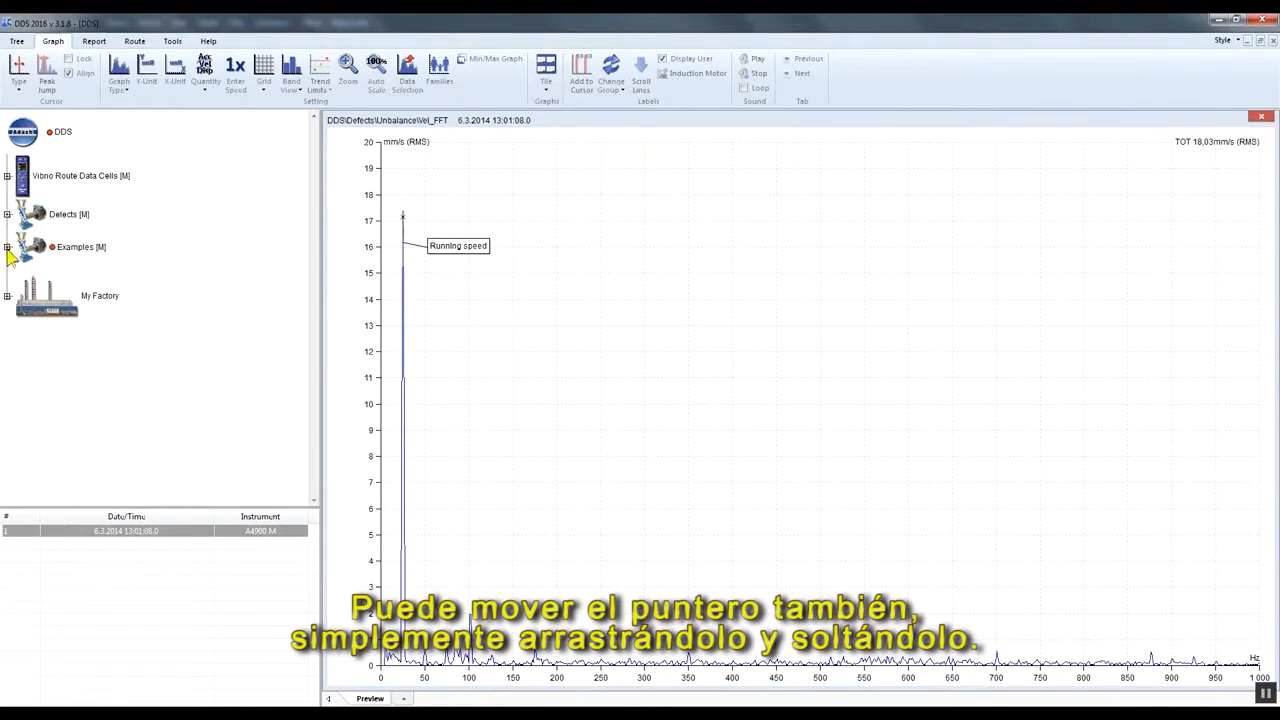
left_click(7, 247)
left_click(20, 253)
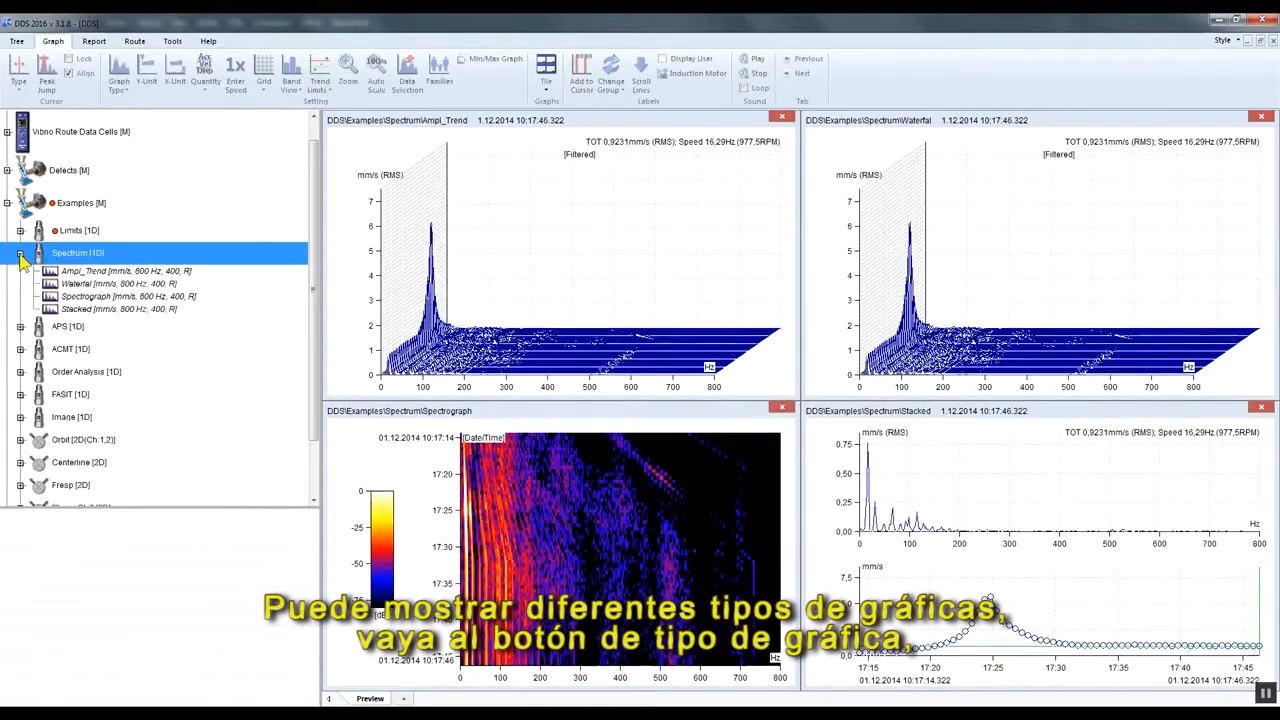
left_click(58, 271)
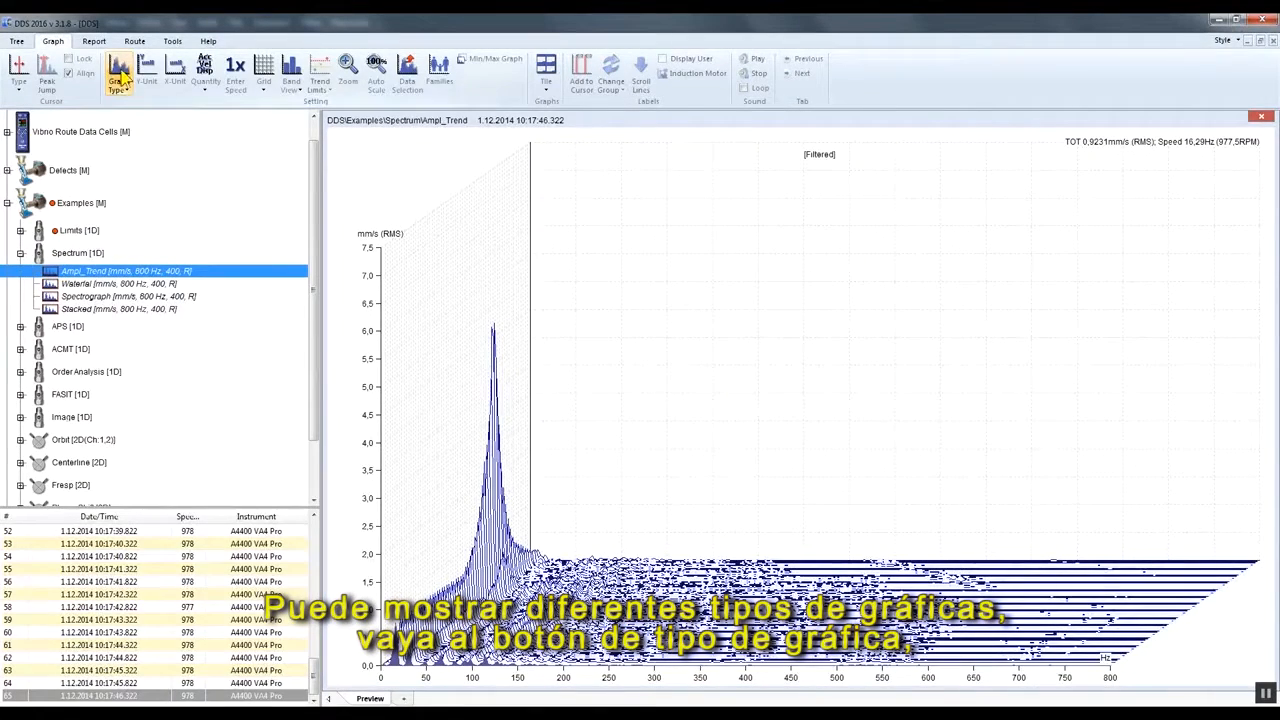
left_click(120, 80)
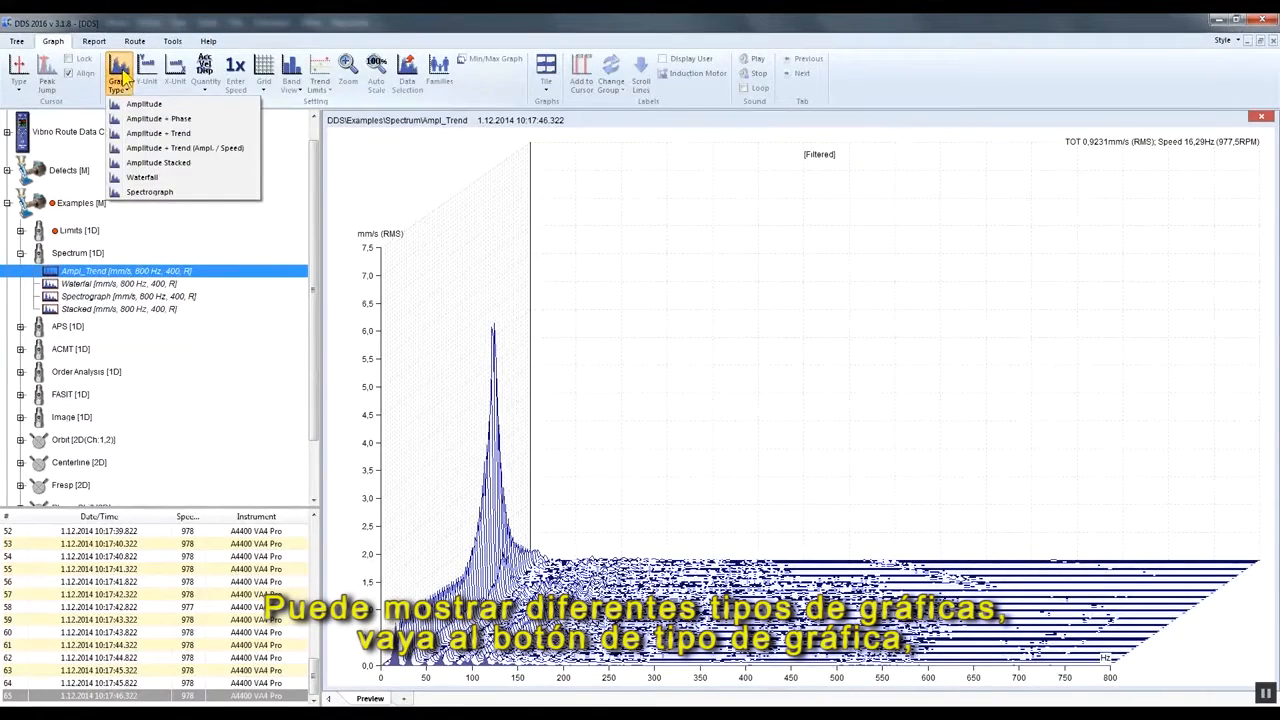
left_click(184, 133)
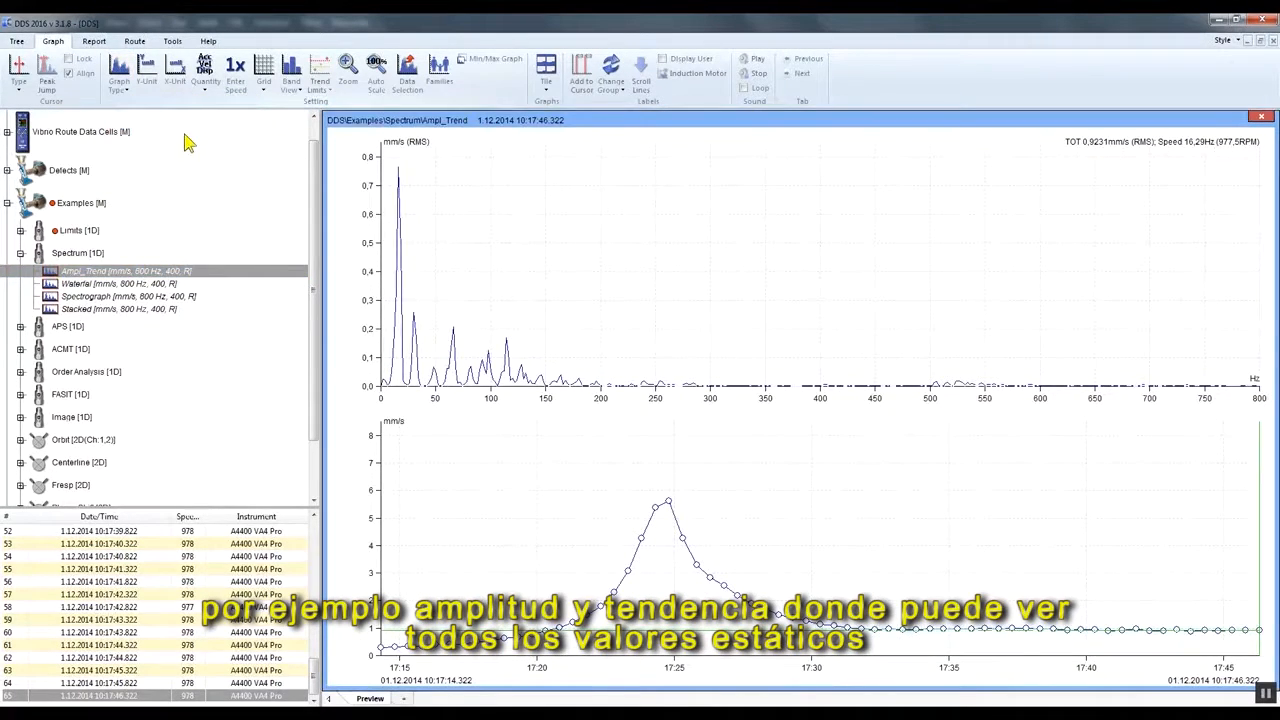
Step: Show the spectra of individual readings along the rising trend curve, ending with the peak reading at 10:17:24.822
left_click(600, 618)
left_click(641, 539)
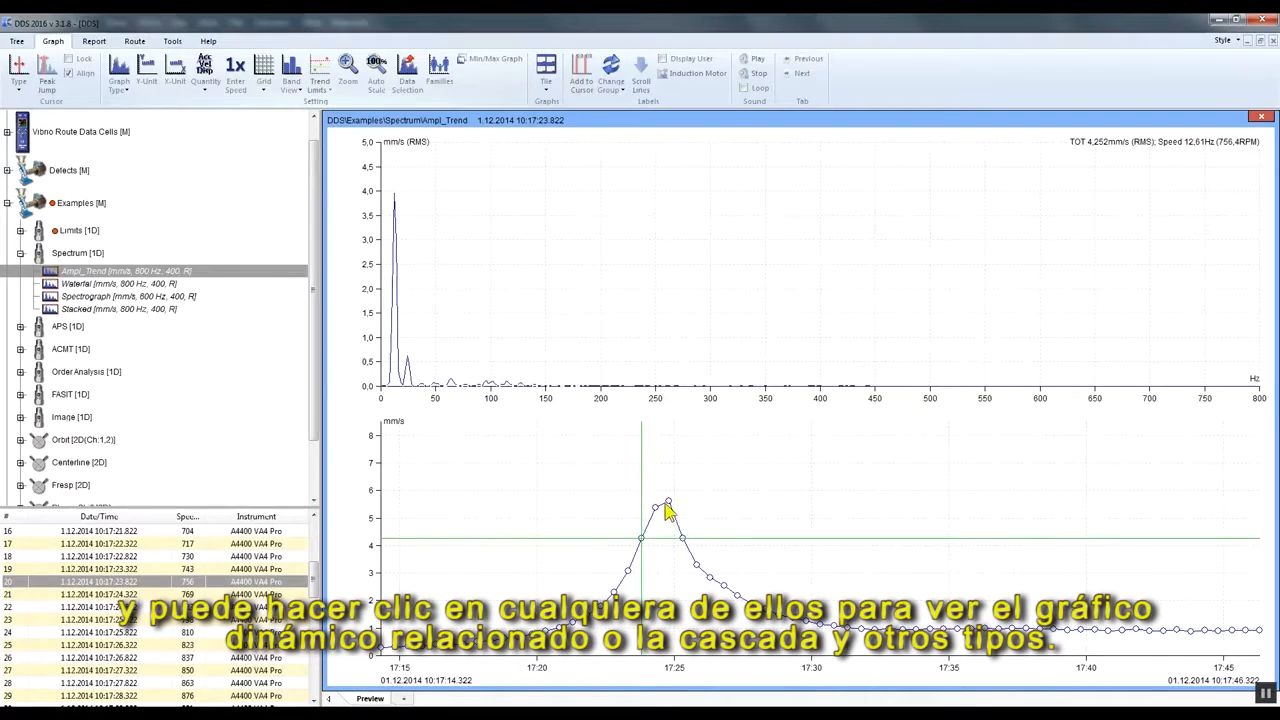
left_click(668, 503)
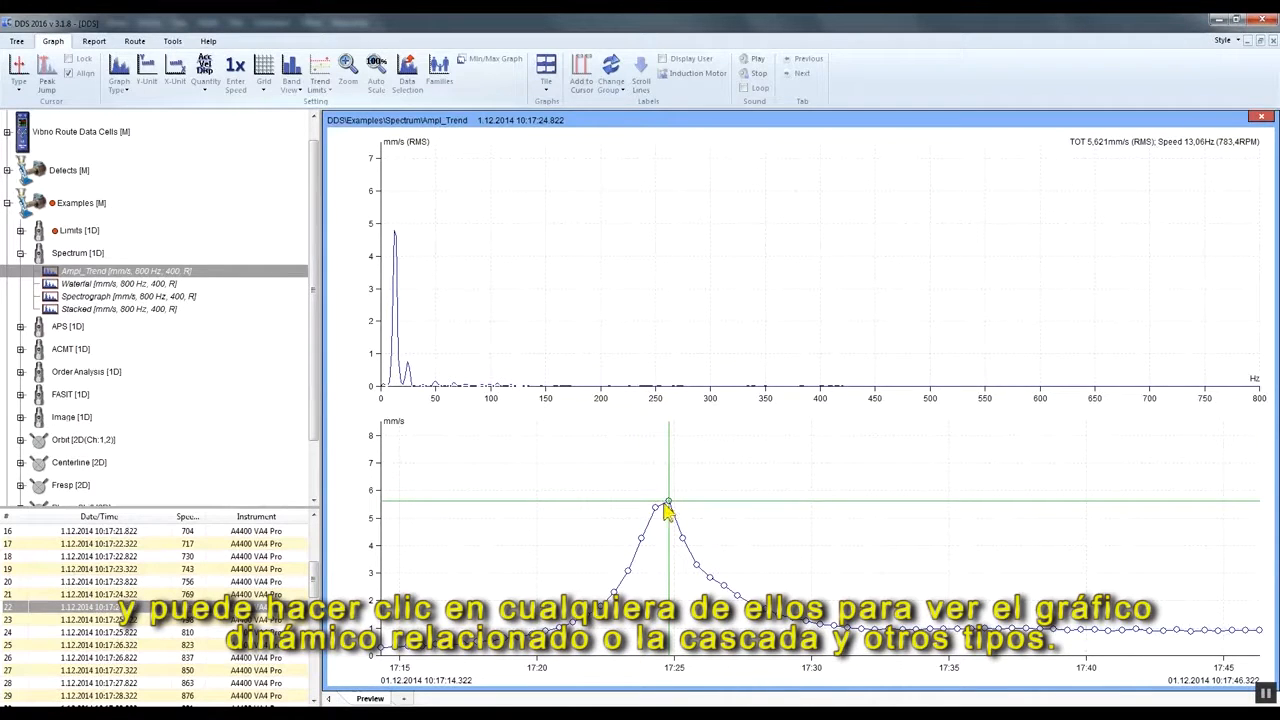
Step: Display the Ampl_Trend data as a Waterfall graph and step through its readings to 10:17:28.822
left_click(122, 89)
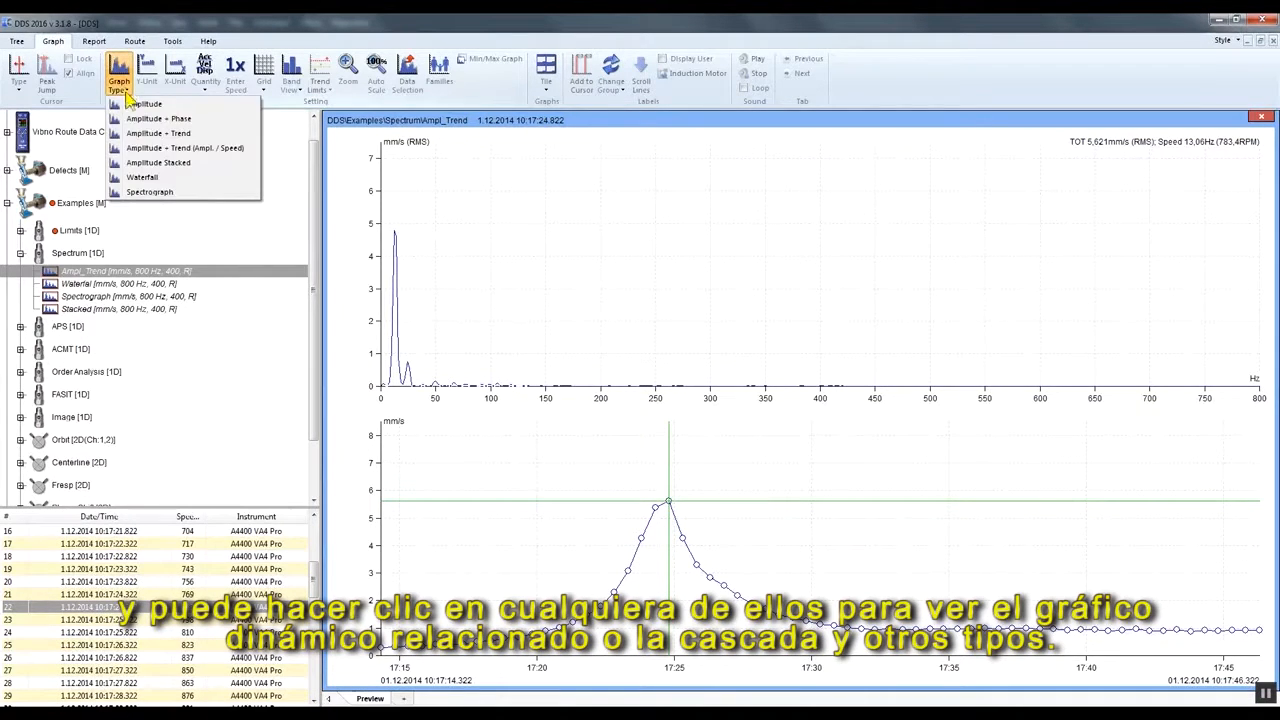
left_click(150, 177)
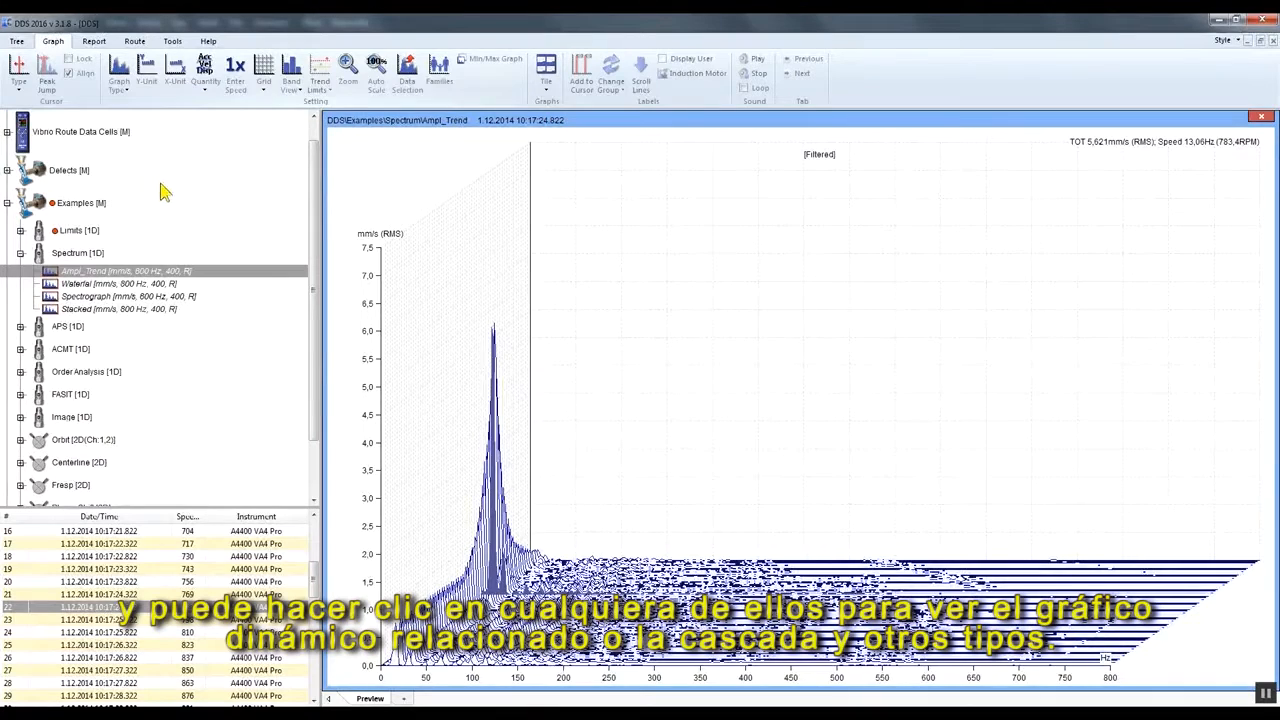
scroll(560, 492, "down", 1)
scroll(560, 492, "down", 7)
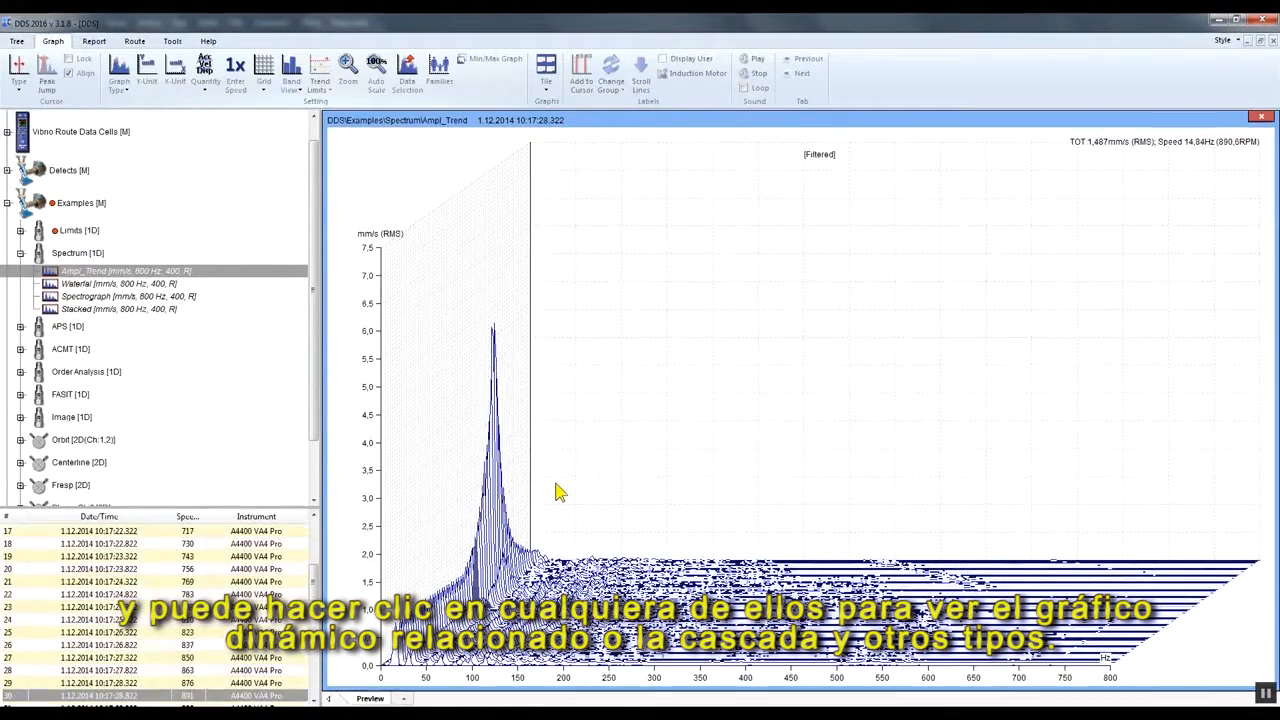
Step: Change the Ampl_Trend graph type to Amplitude and convert its physical quantity to Acceleration
left_click(130, 90)
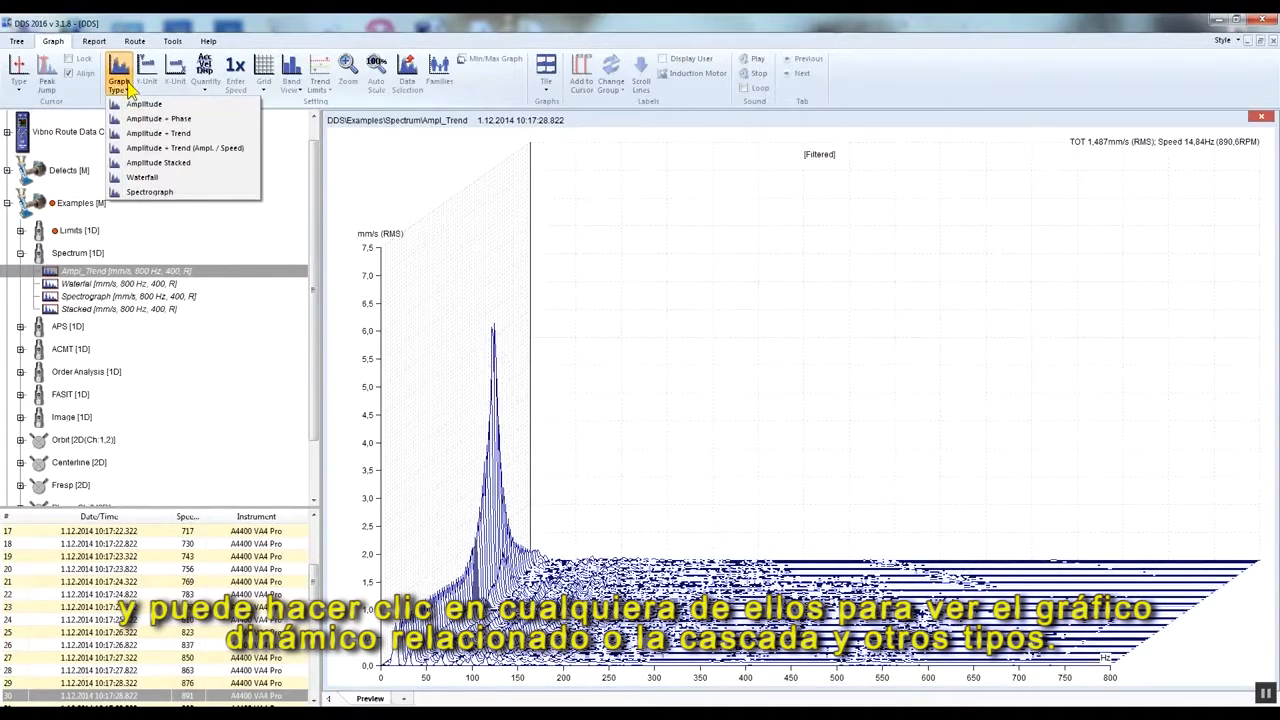
left_click(148, 112)
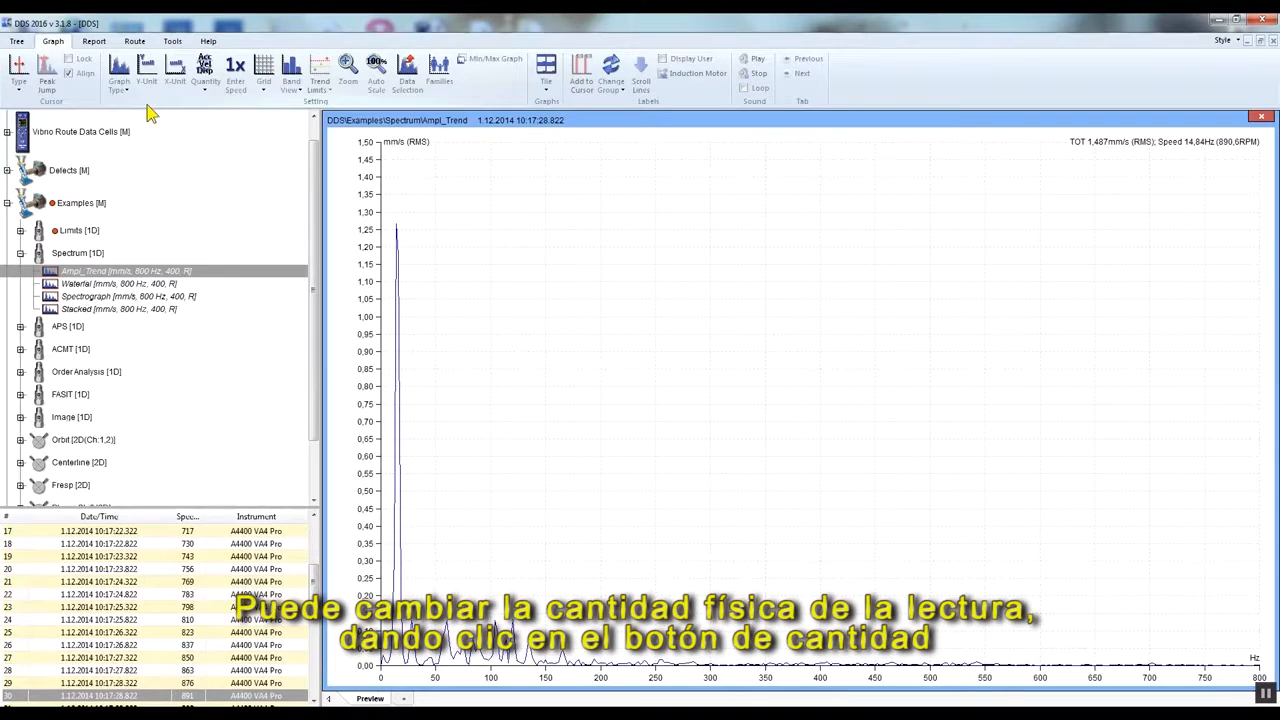
left_click(217, 88)
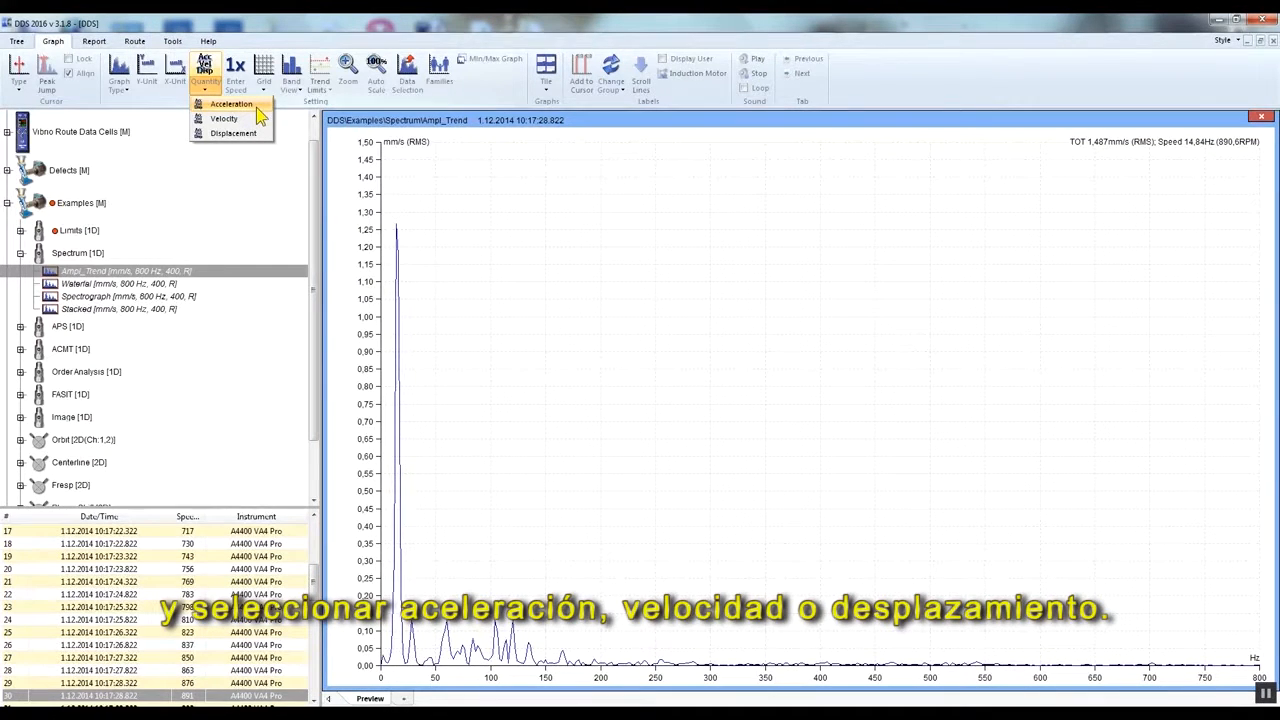
left_click(233, 104)
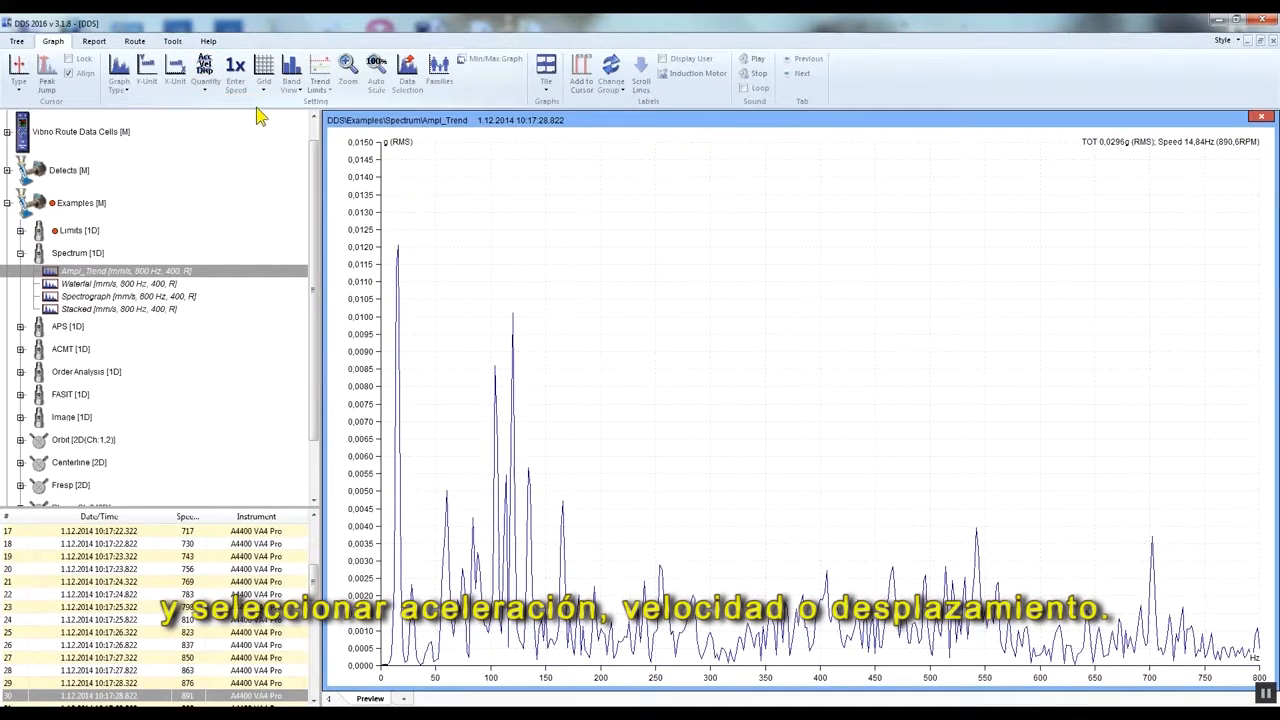
Step: Change the Y-axis unit of the Ampl_Trend spectrum graph to mm/s
left_click(155, 84)
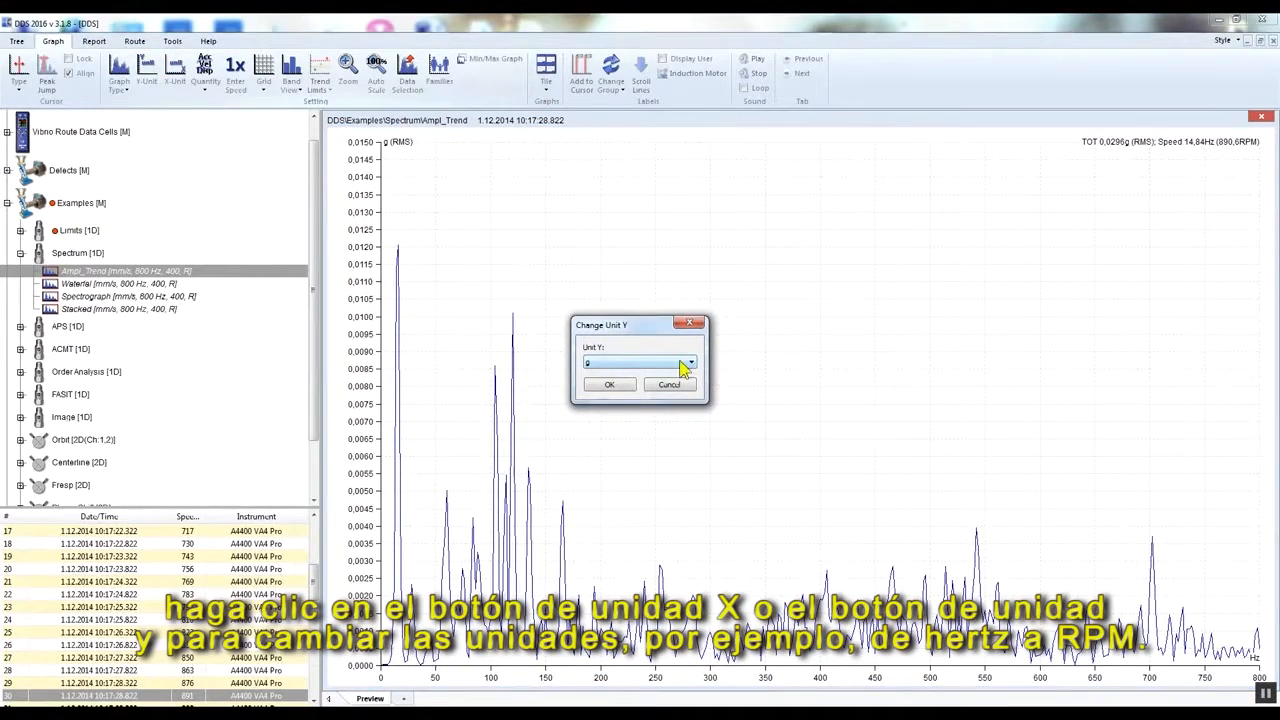
left_click(684, 366)
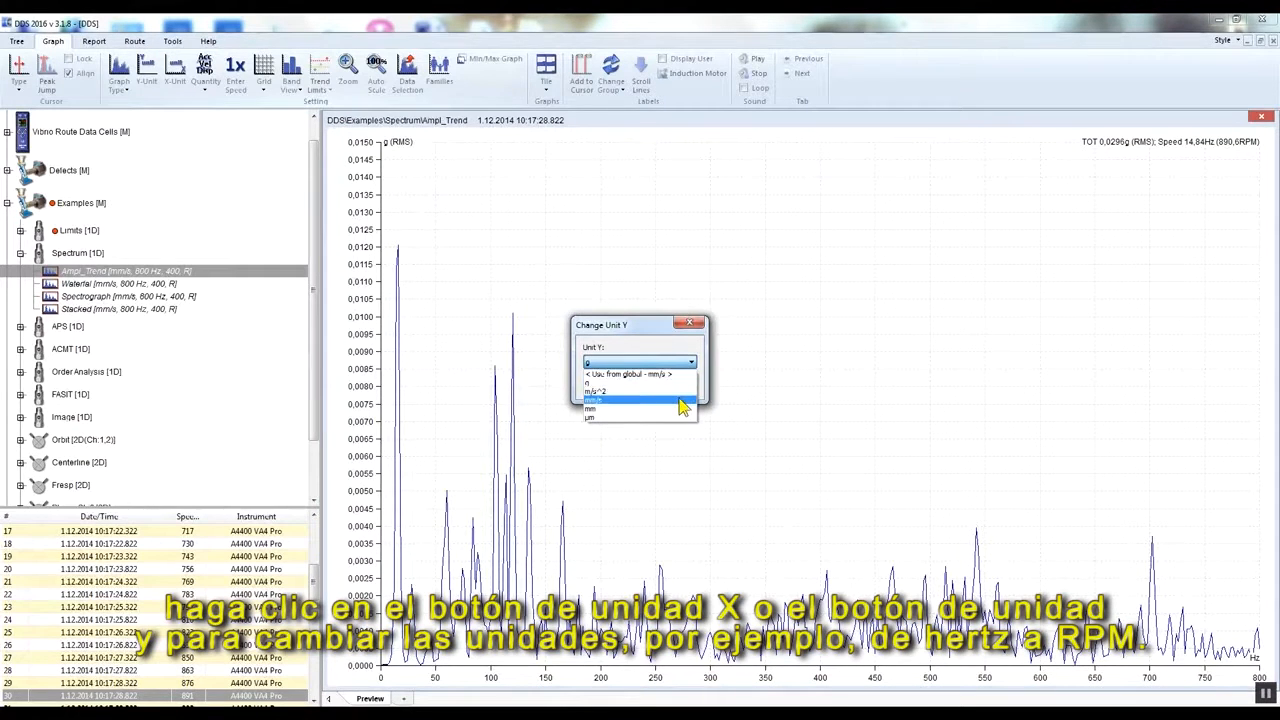
left_click(680, 400)
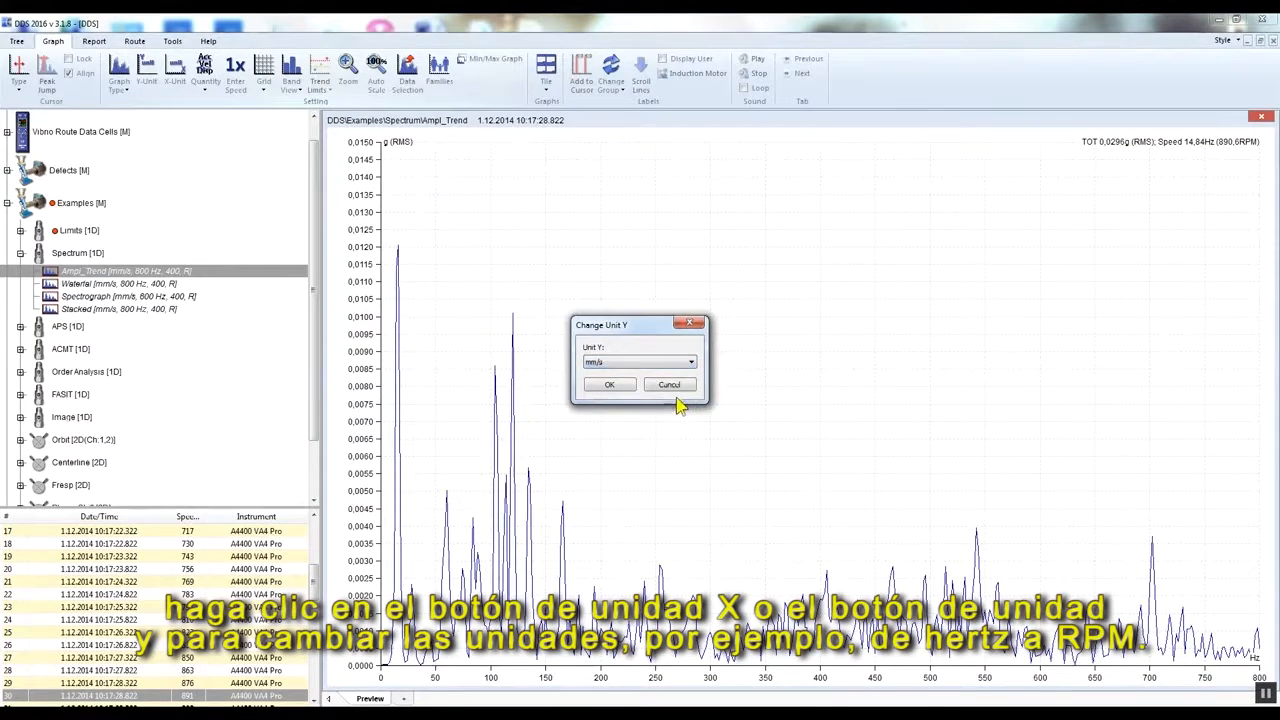
left_click(622, 392)
Step: Change the X-axis unit of the Ampl_Trend spectrum graph to RPM
left_click(183, 80)
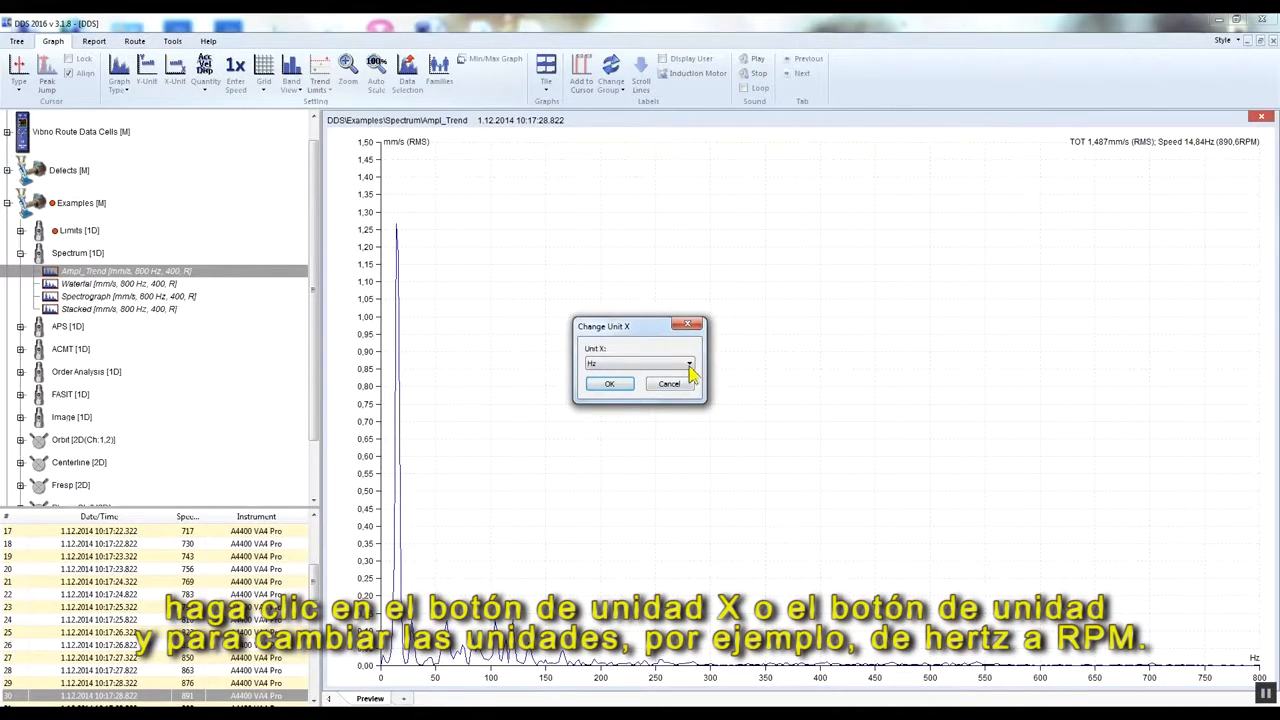
left_click(689, 365)
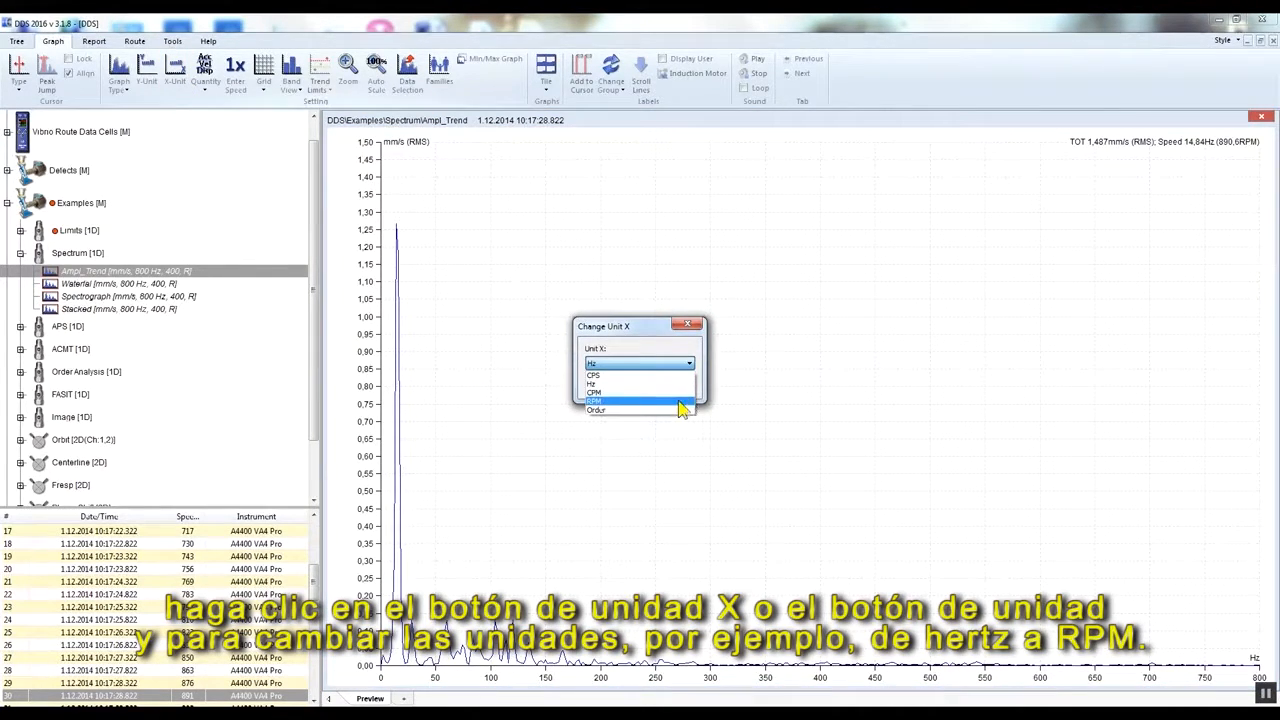
left_click(680, 401)
left_click(625, 387)
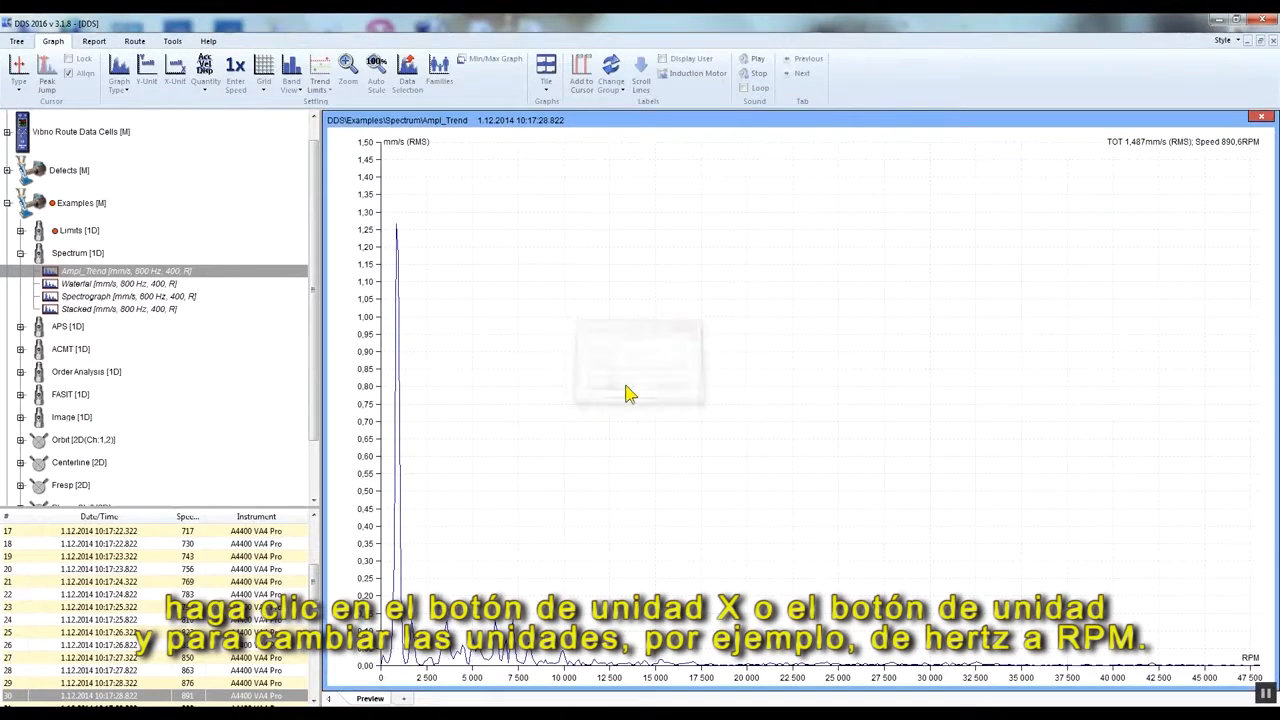